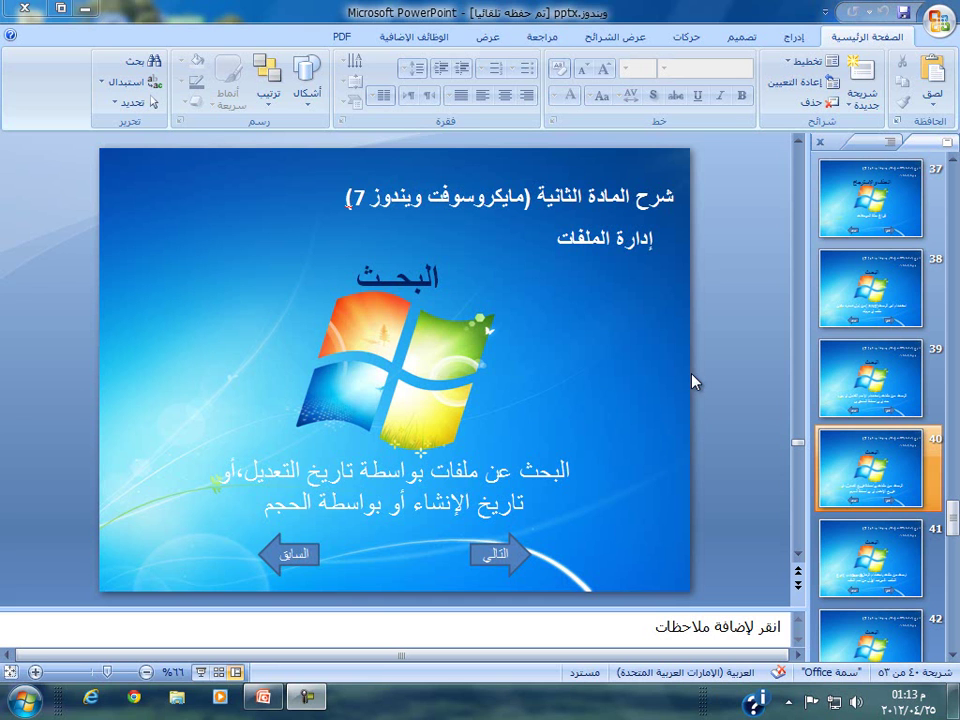
Switch to Windows Explorer and open drive C: from Computer
left_click(24, 698)
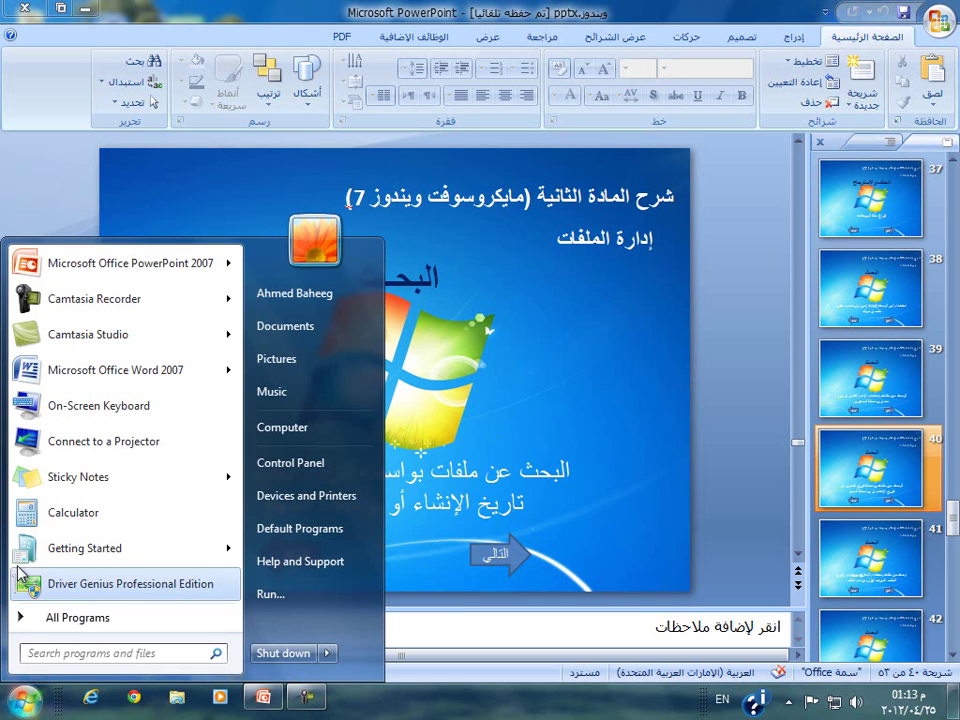
left_click(316, 427)
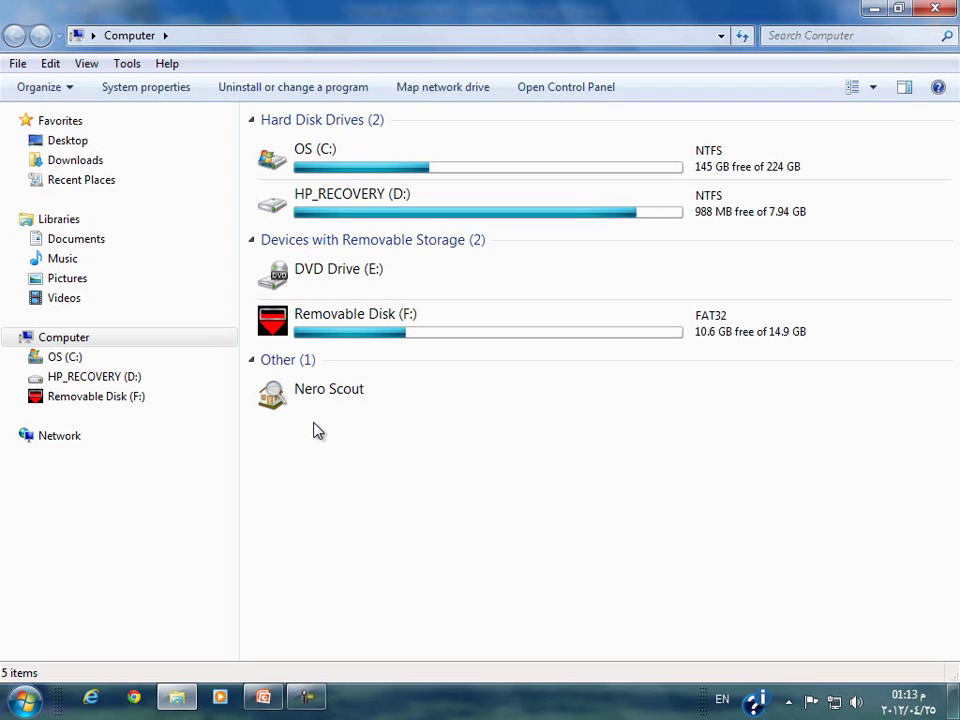
double_click(349, 159)
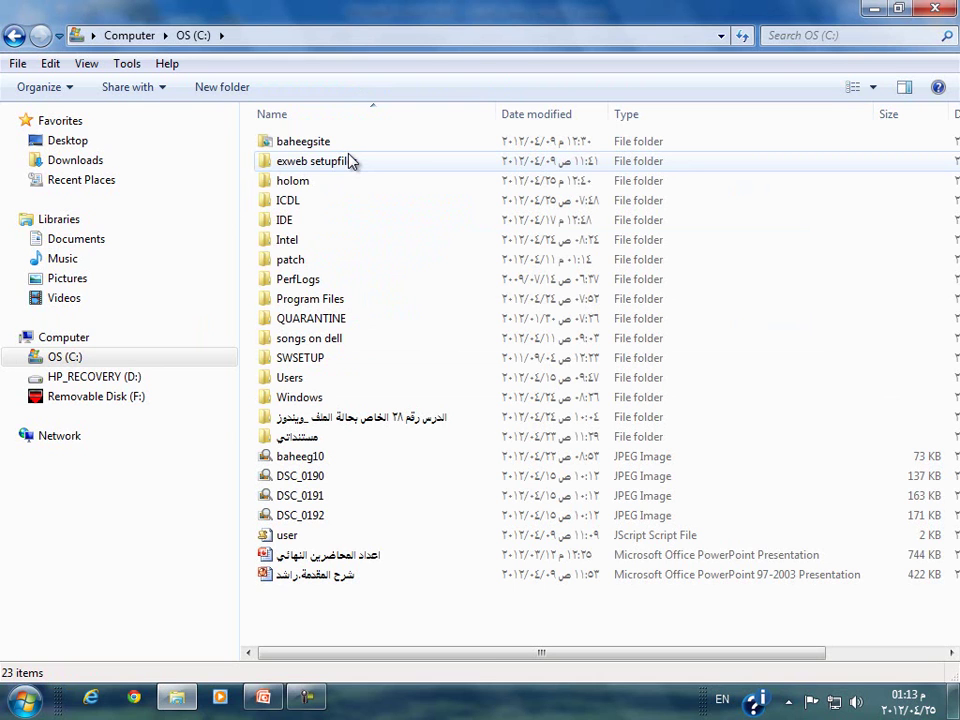
Show the contents of drive C: in Details view
right_click(467, 620)
mouse_move(495, 551)
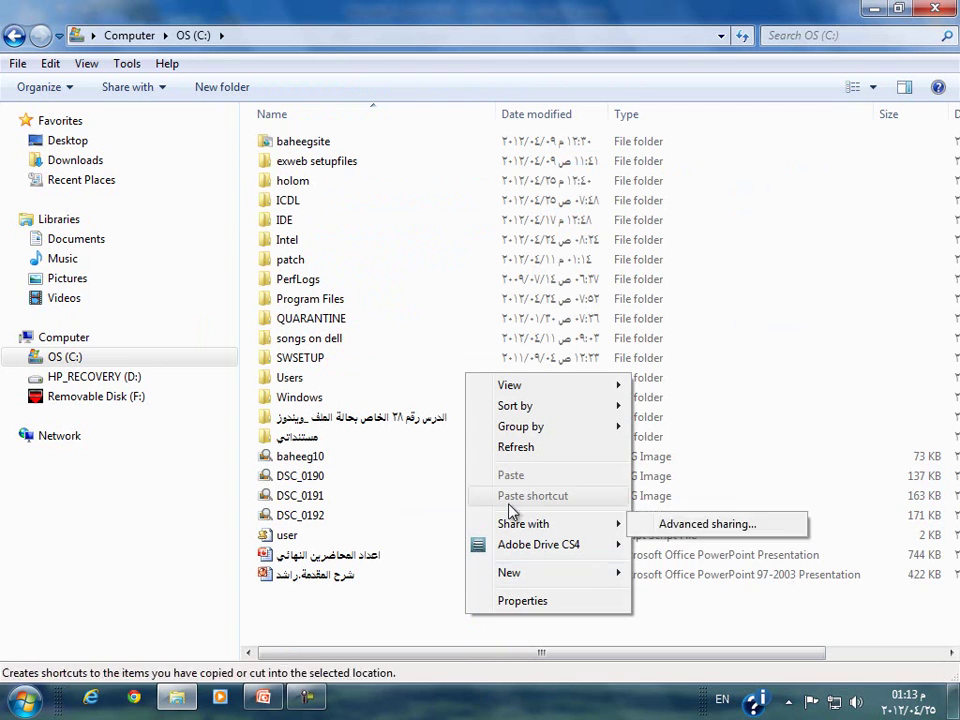
mouse_move(531, 390)
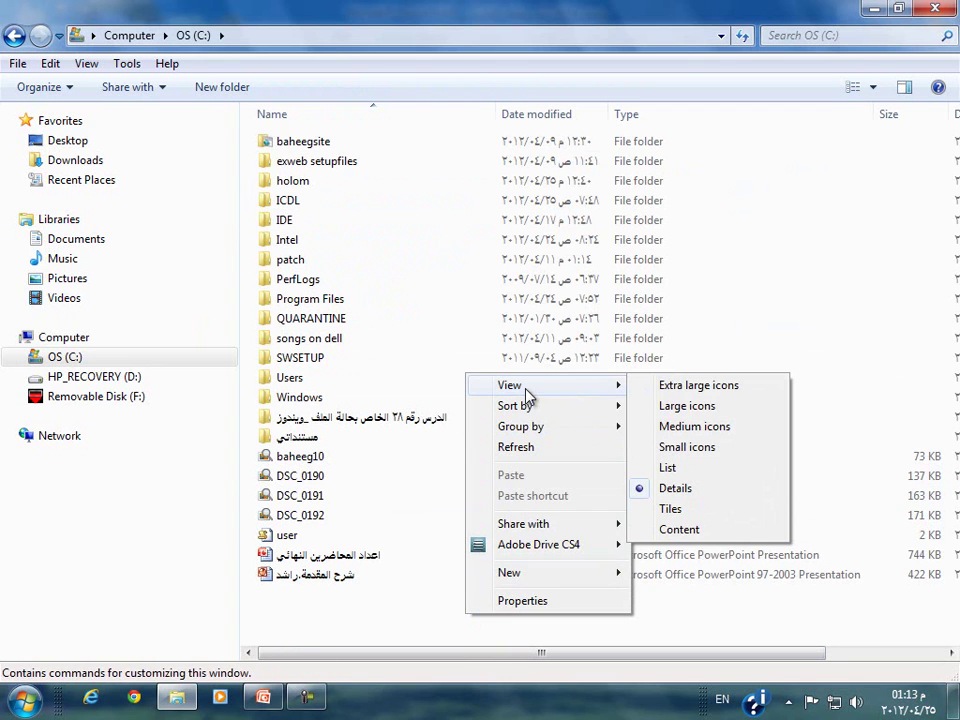
left_click(709, 490)
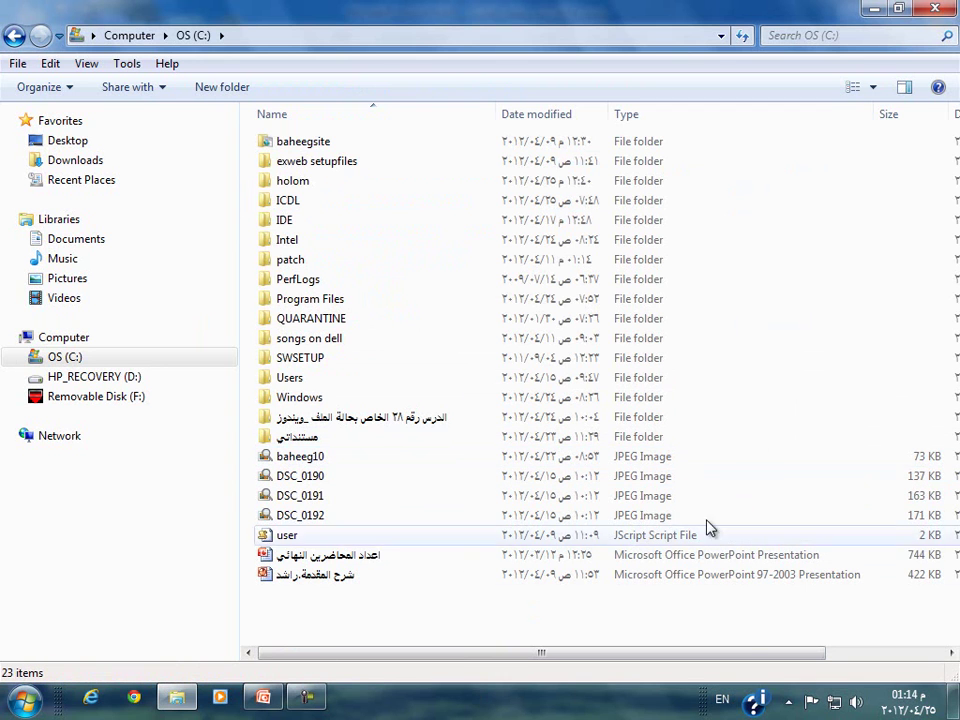
Sort drive C:'s contents by date created, newest first and in reverse with oldest first, and close the Explorer window
left_click_drag(752, 660, 933, 660)
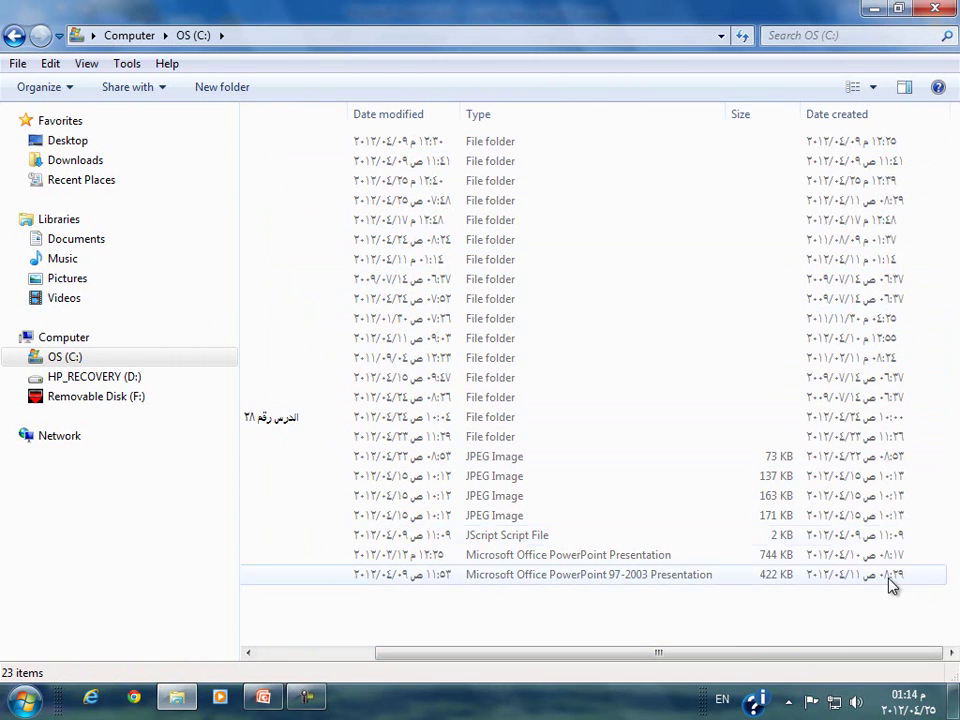
left_click(857, 118)
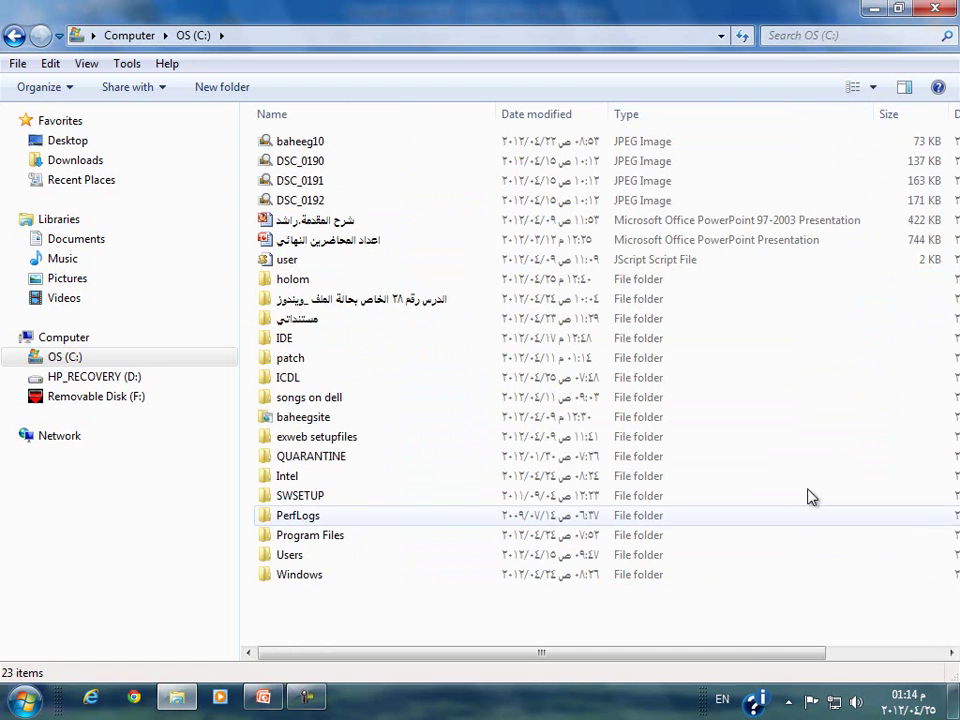
left_click_drag(748, 653, 915, 648)
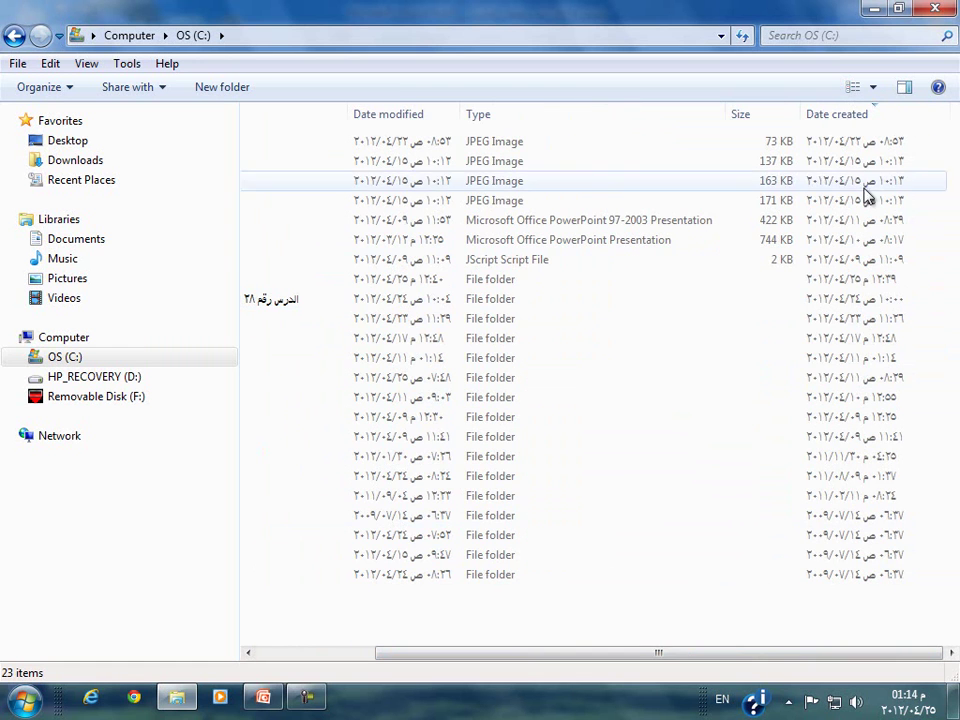
left_click(849, 118)
left_click_drag(800, 651, 917, 651)
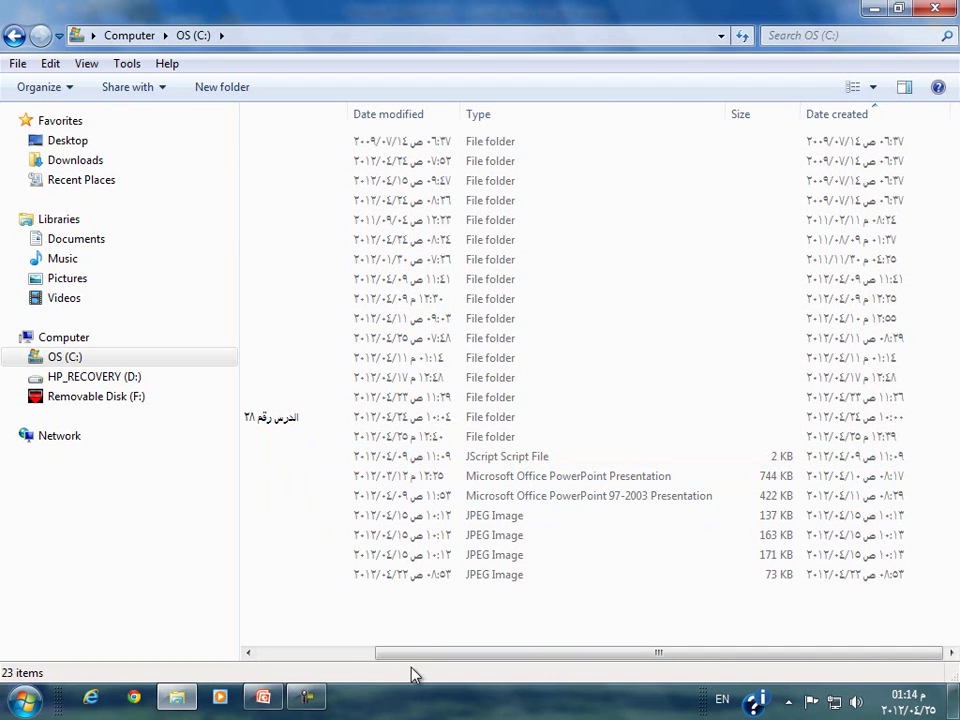
left_click_drag(414, 656, 262, 652)
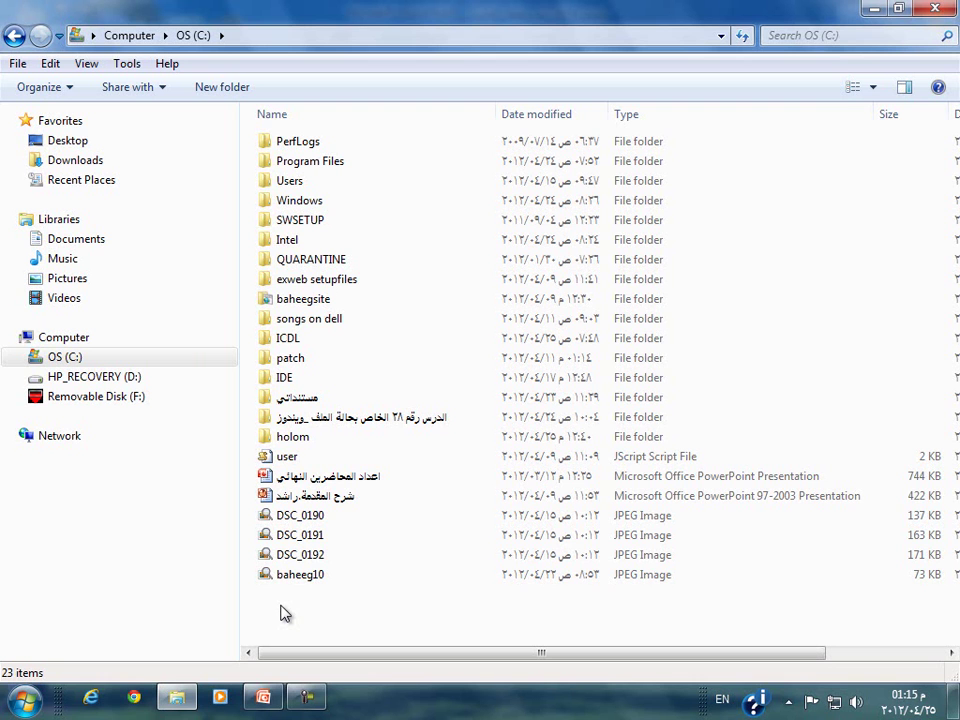
left_click(936, 9)
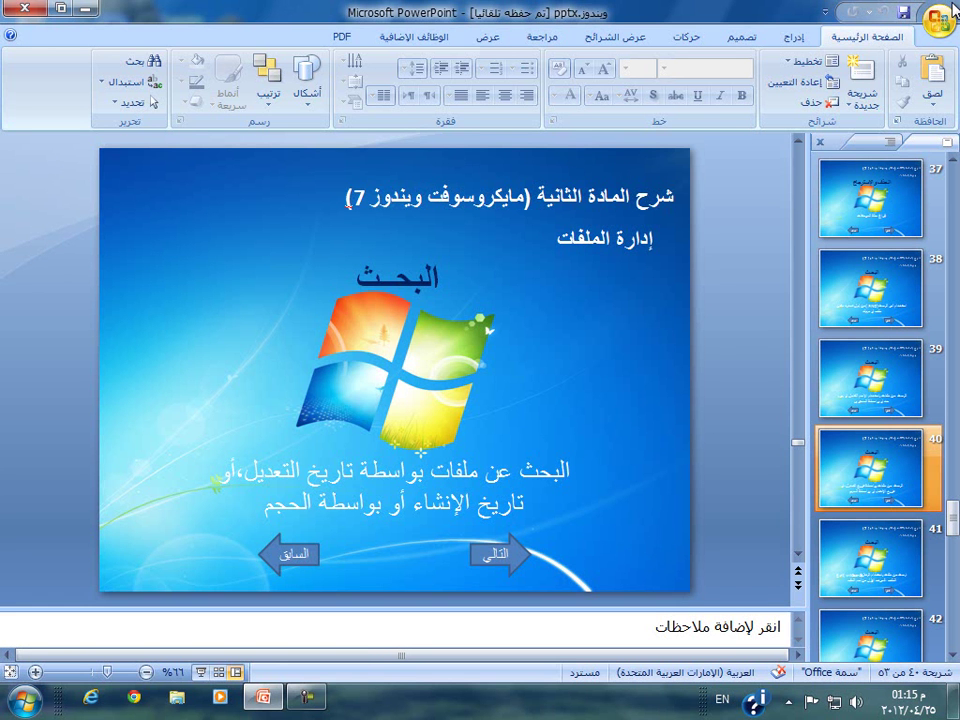
Reopen drive C: from Computer and go into the baheegsite folder
left_click(25, 697)
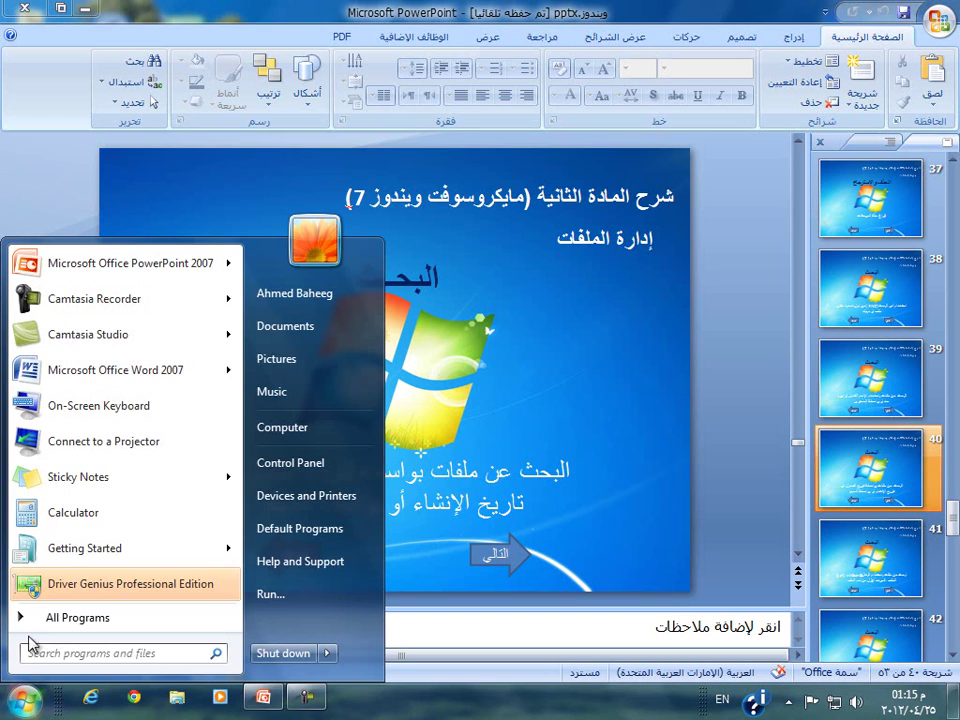
left_click(306, 420)
double_click(334, 167)
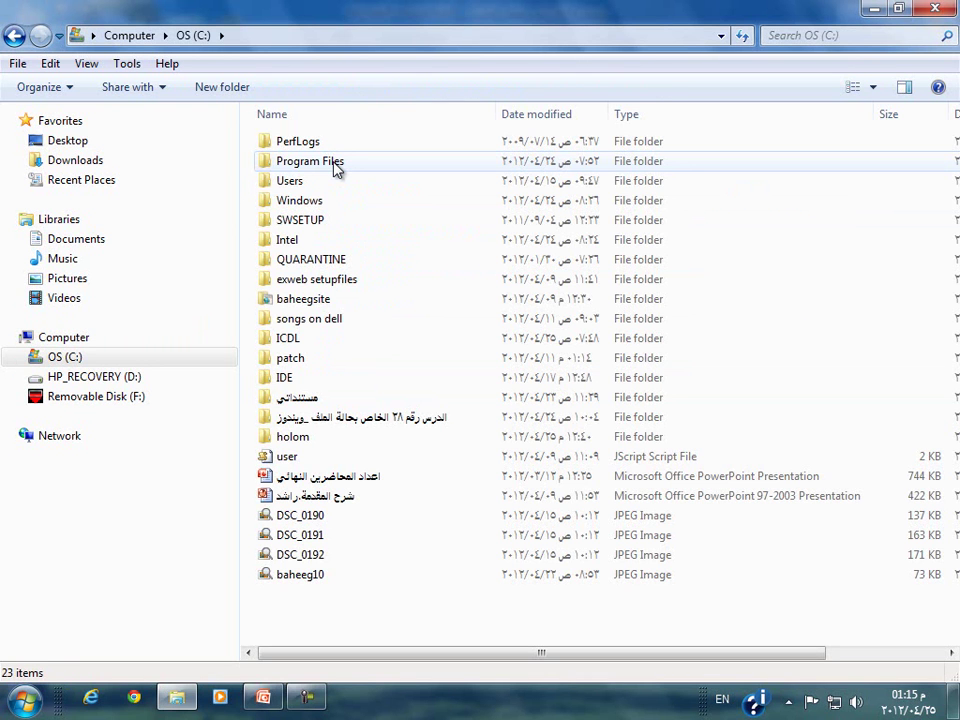
double_click(336, 299)
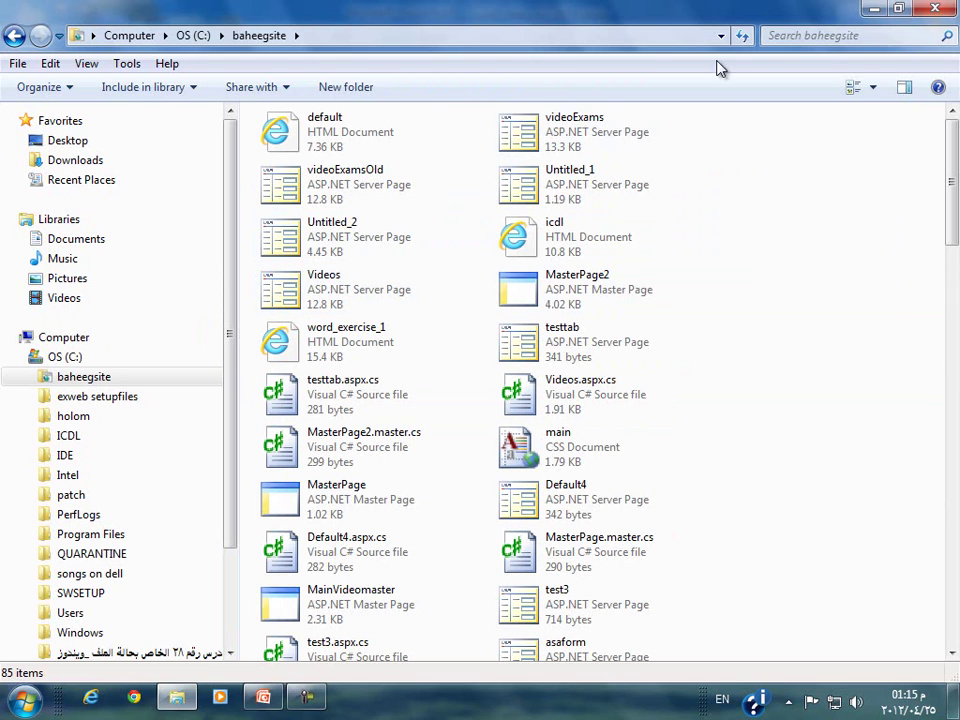
Search the baheegsite folder for empty files (0 KB) using the size filter
left_click(806, 35)
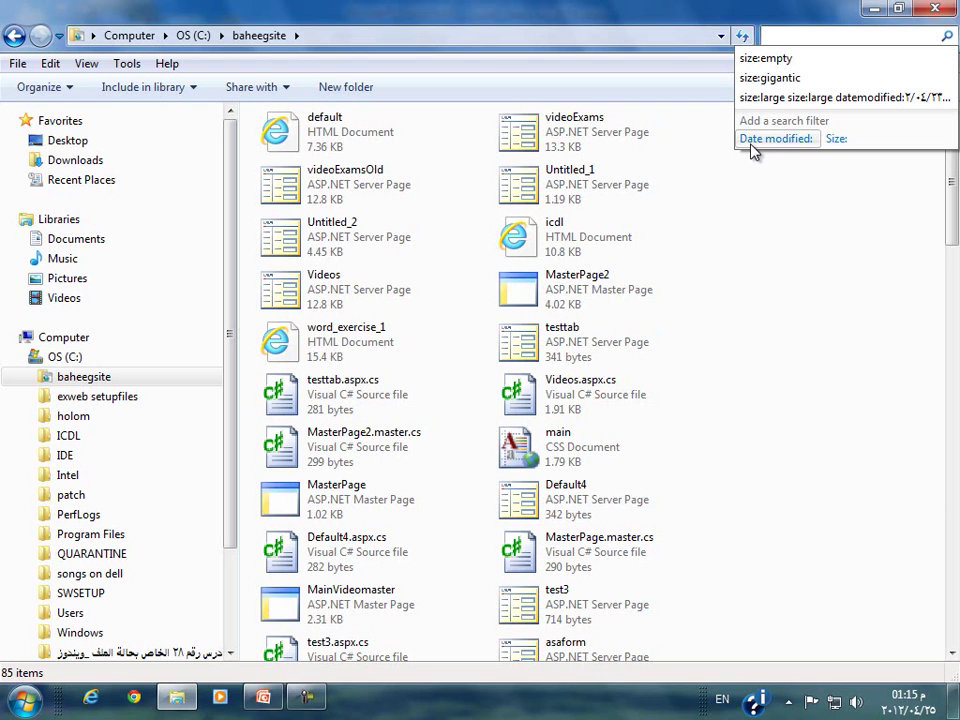
left_click(835, 139)
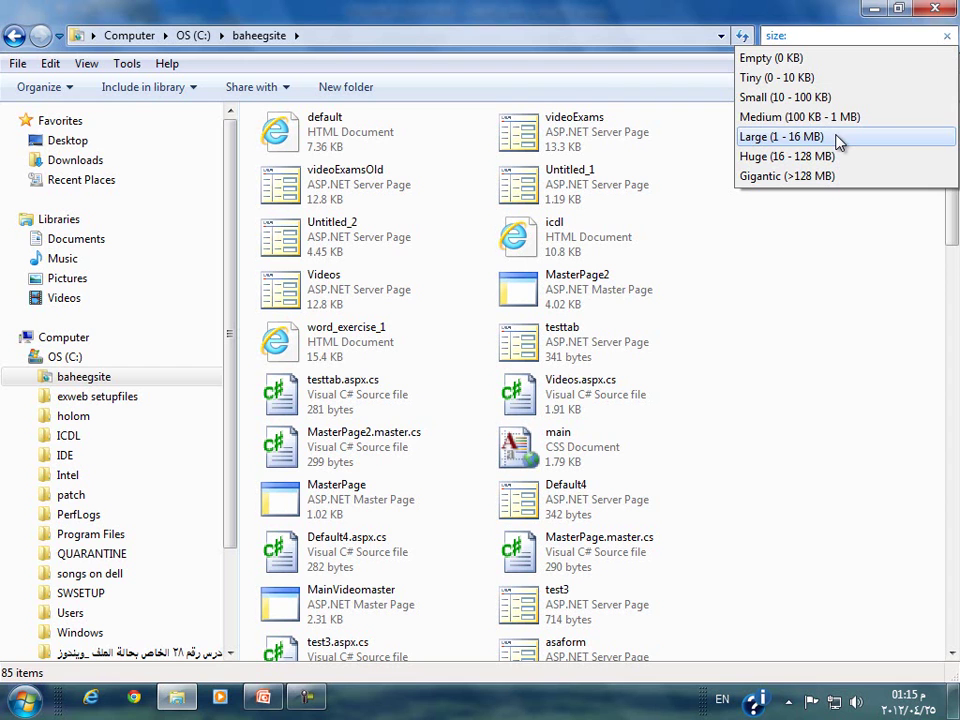
left_click(826, 60)
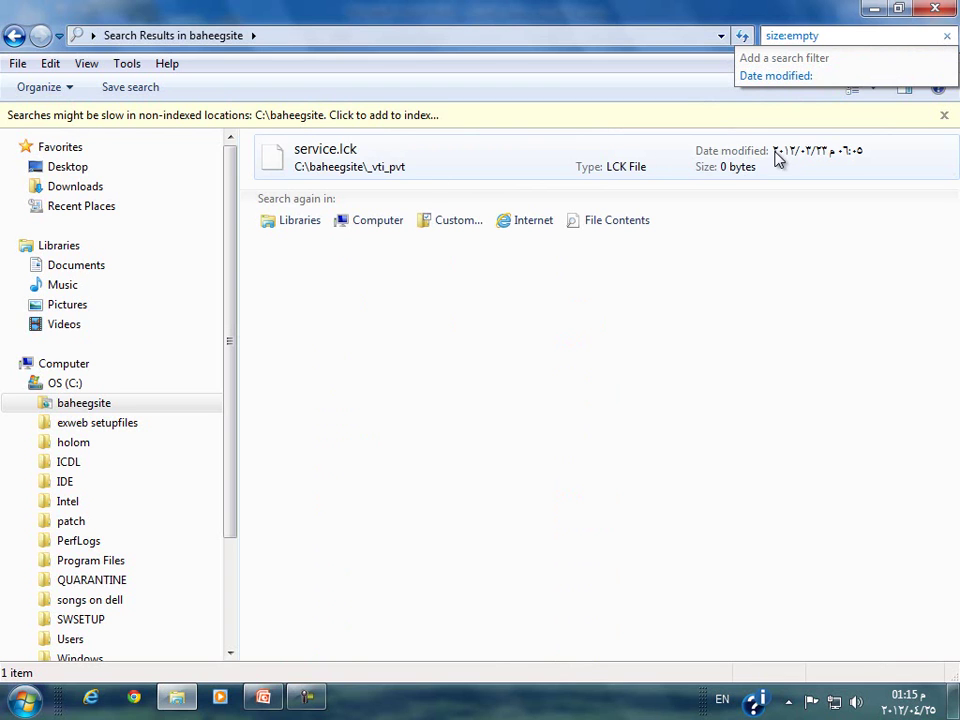
Clear the empty-file filter and search the folder for tiny files of 0 - 10 KB
left_click(857, 37)
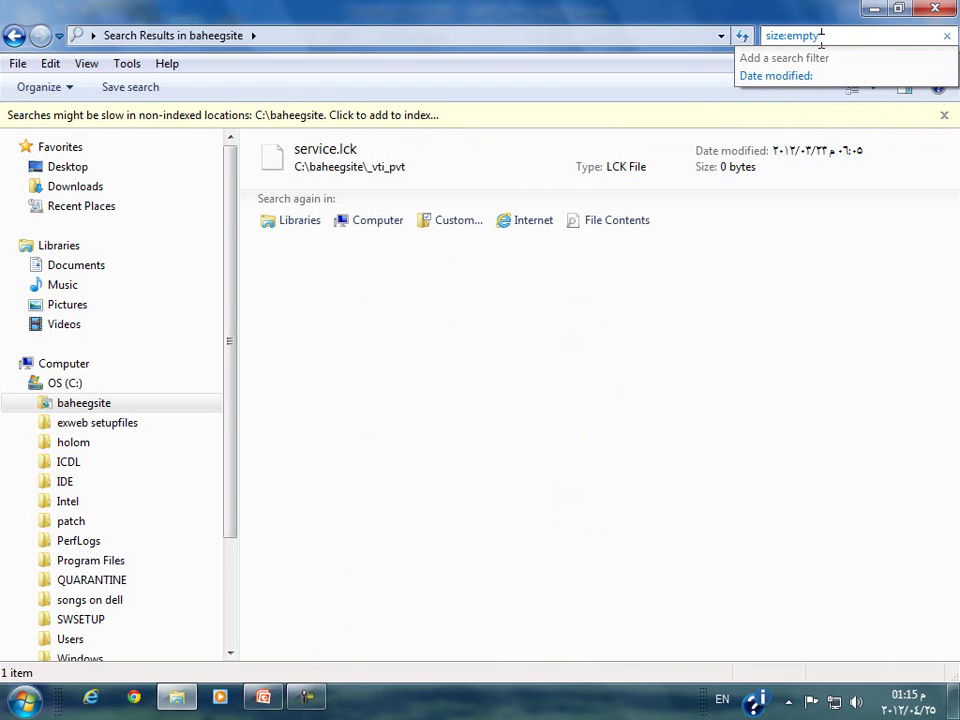
left_click_drag(821, 35, 754, 35)
key("BackSpace")
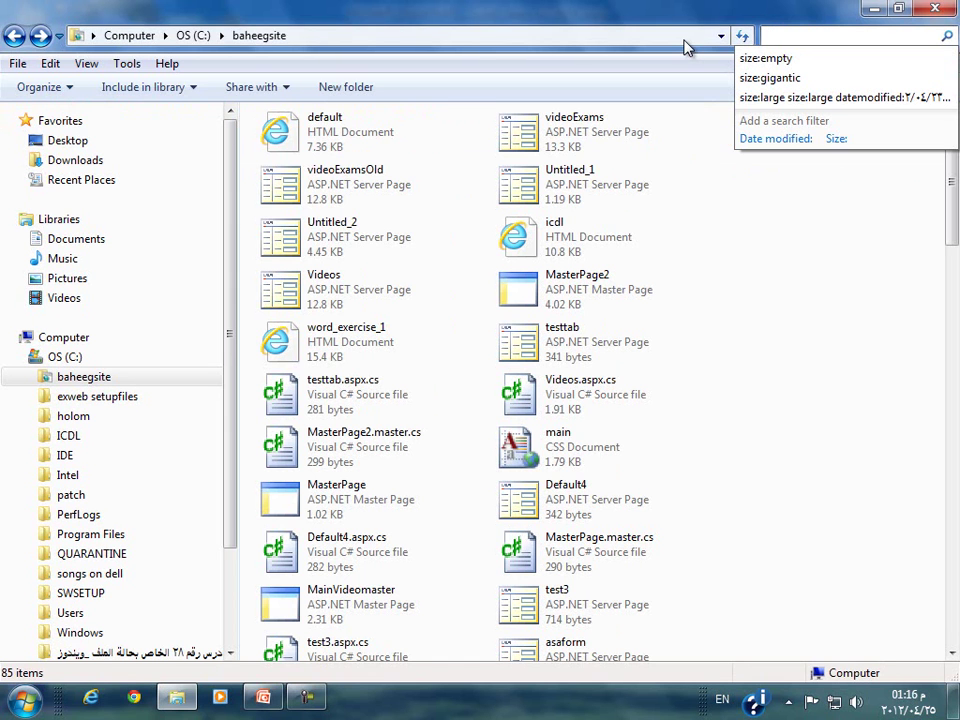
left_click(835, 139)
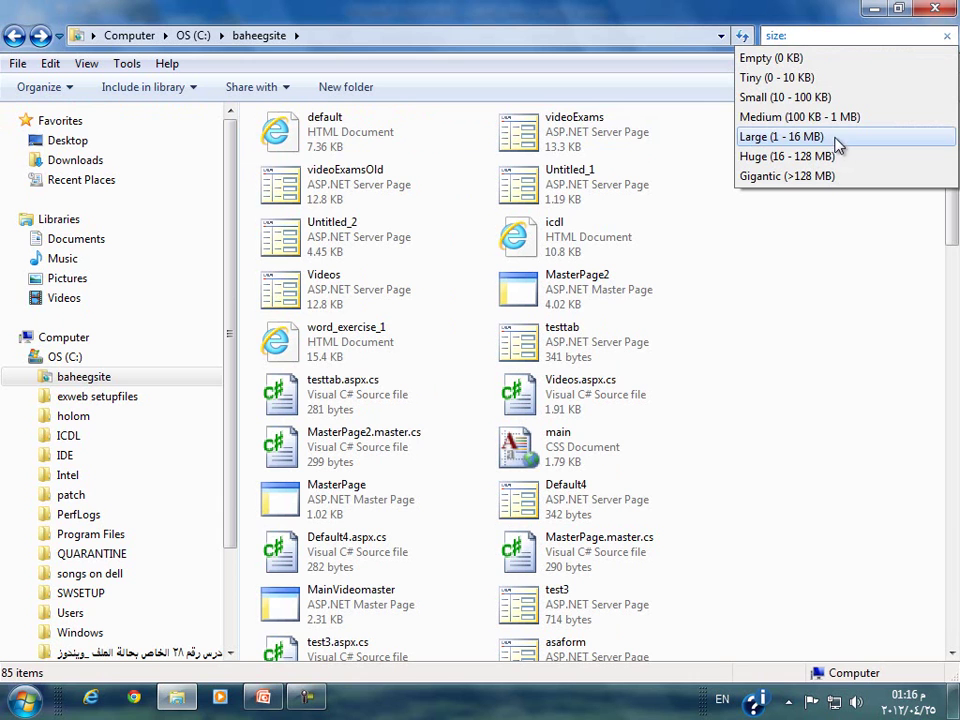
left_click(818, 84)
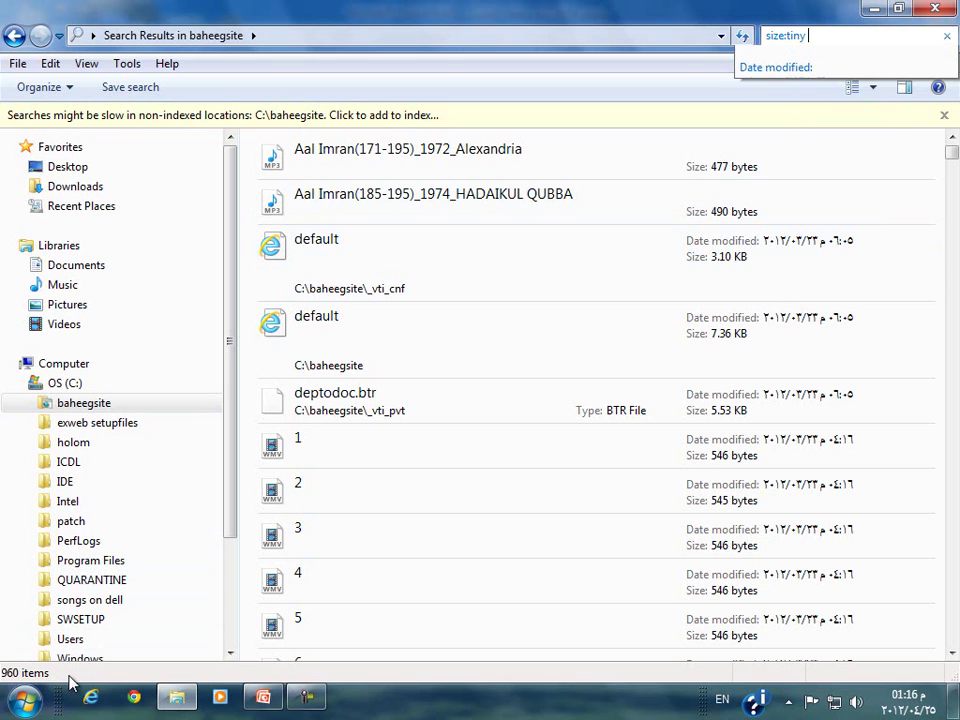
Clear the tiny-file filter and search the folder for small files of 10 - 100 KB
left_click(825, 35)
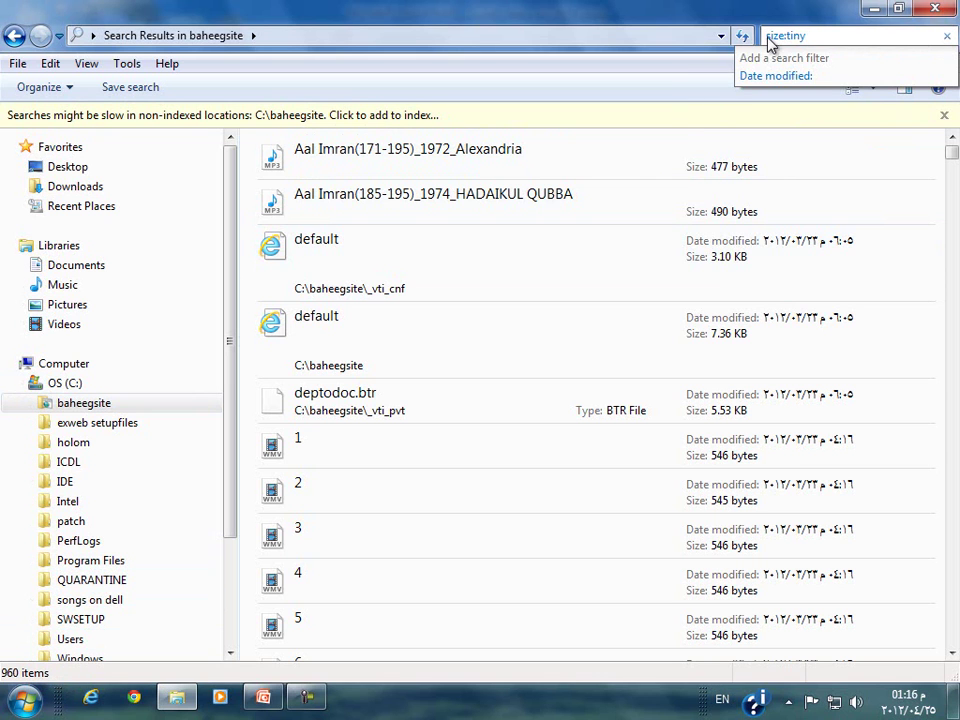
double_click(783, 36)
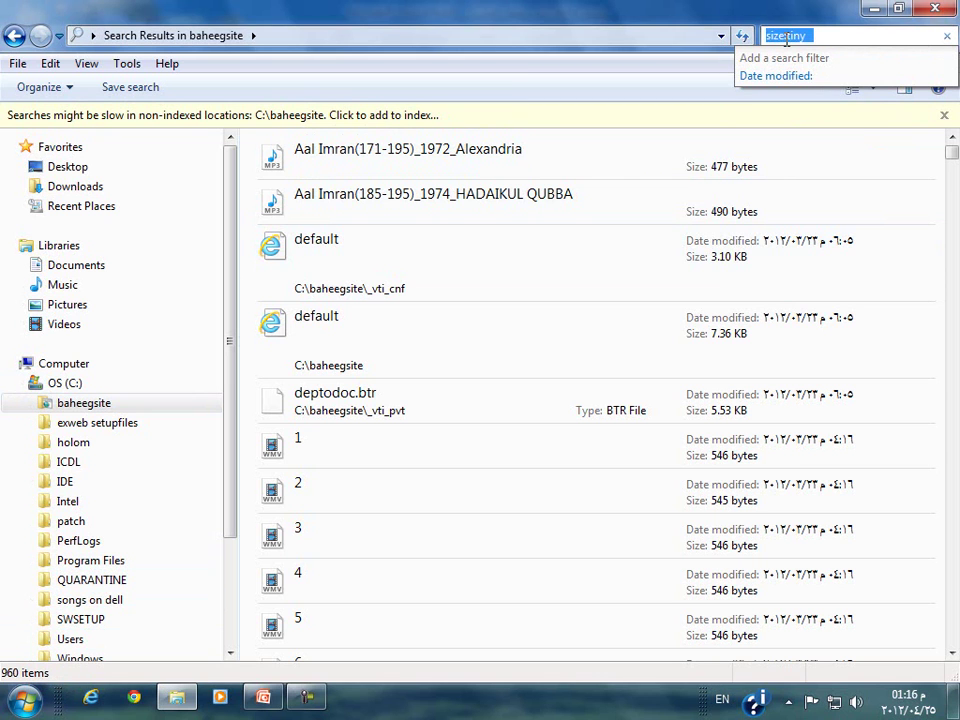
key("BackSpace")
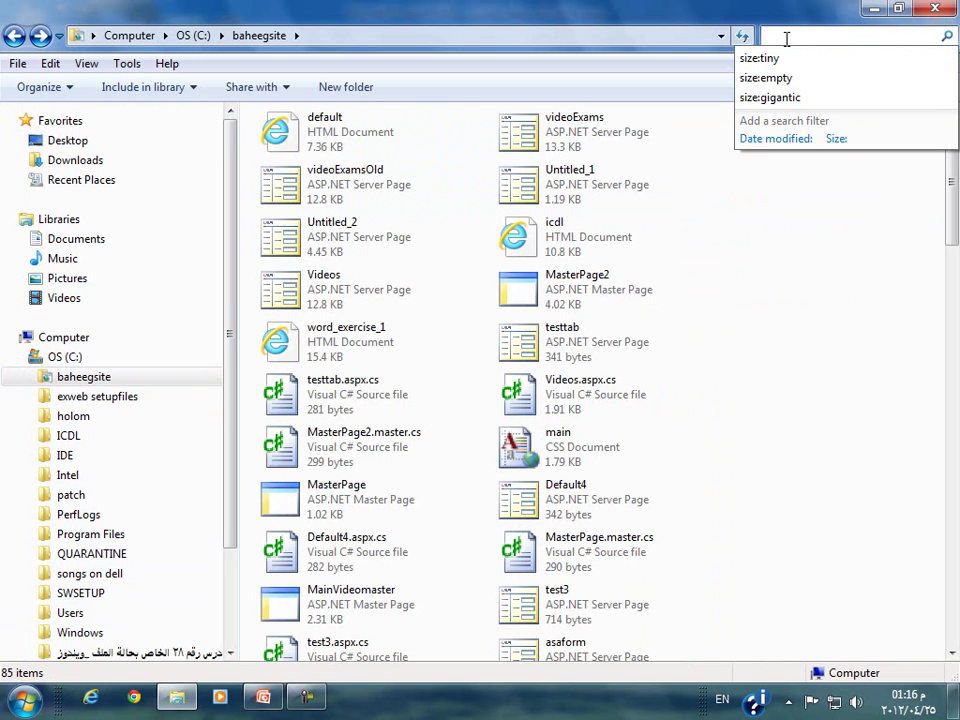
left_click(840, 141)
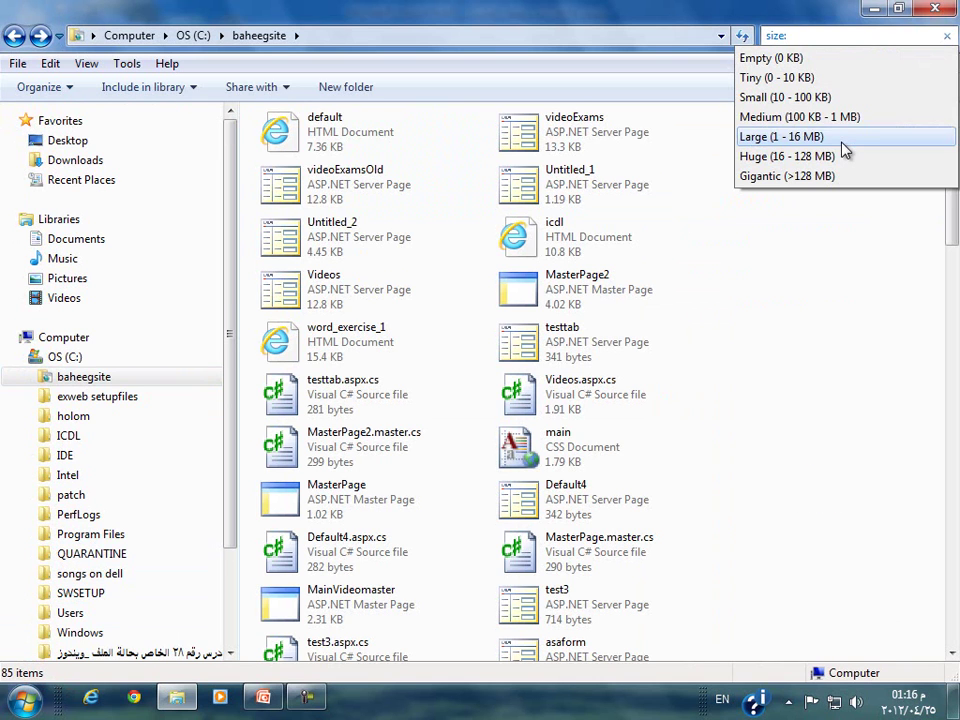
left_click(806, 100)
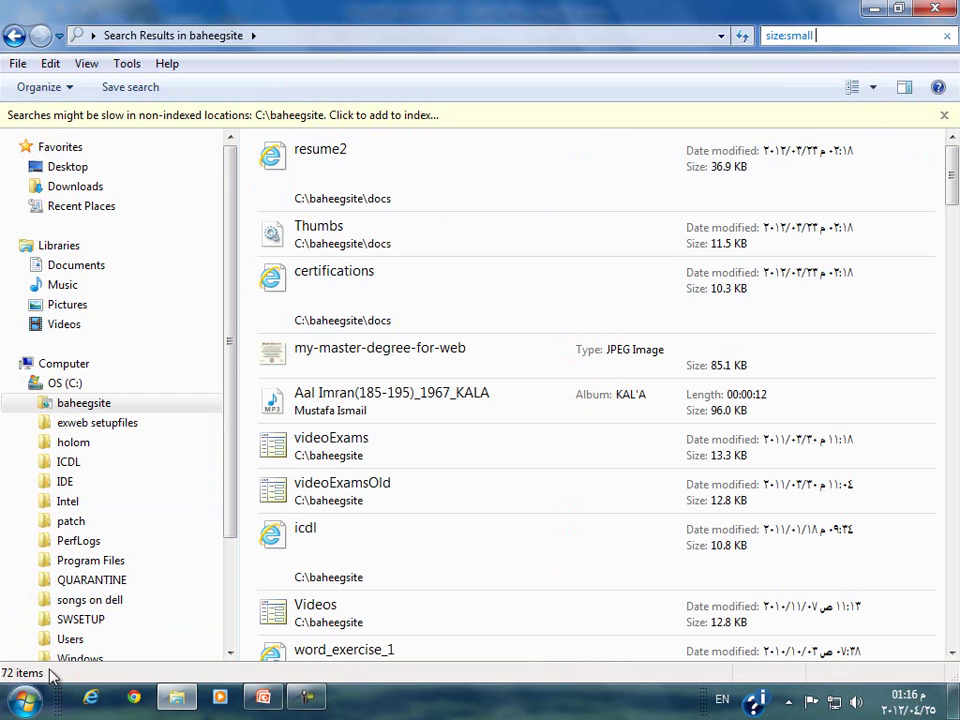
Clear the small-file filter and search the folder for large files of 1 - 16 MB
left_click(831, 33)
double_click(788, 35)
key("BackSpace")
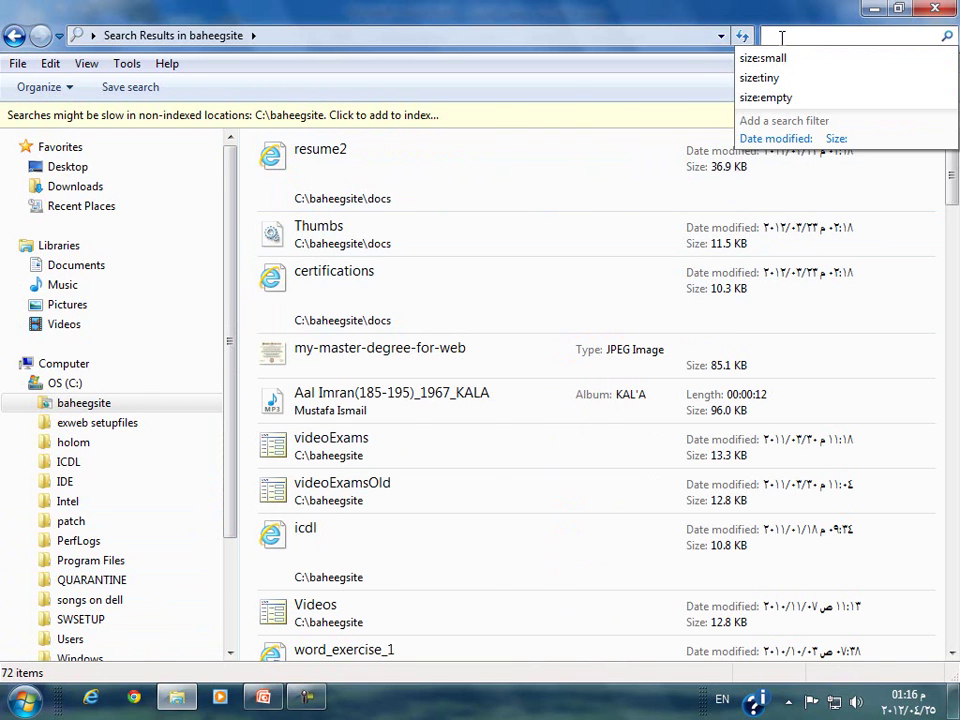
left_click(838, 140)
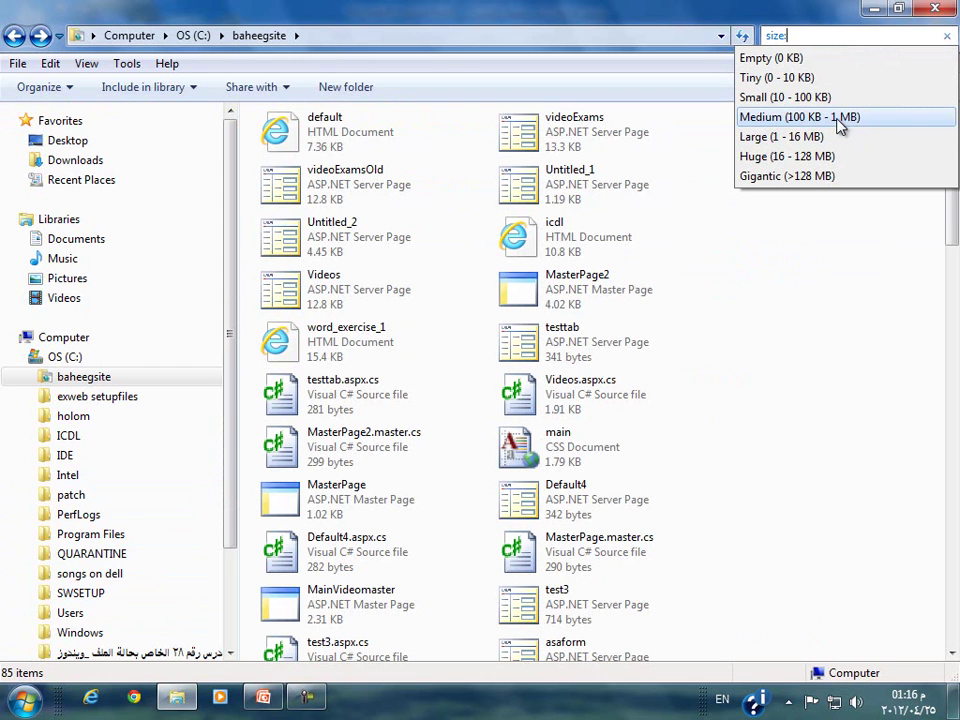
left_click(837, 137)
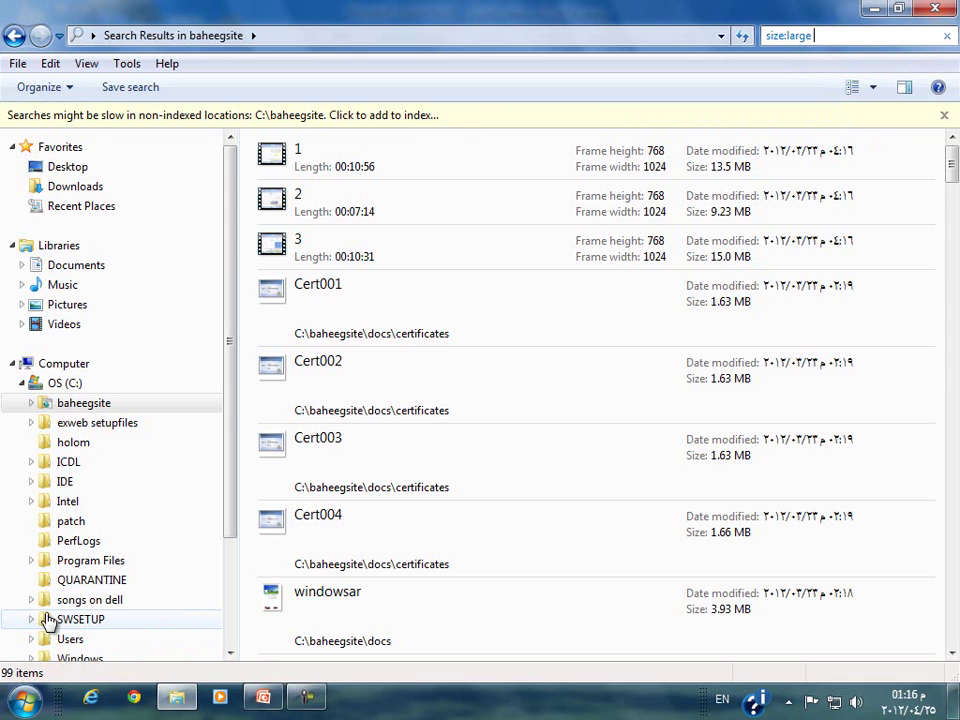
Replace the large-file filter with a custom size search, entering 3 and extending it to 36
left_click(830, 36)
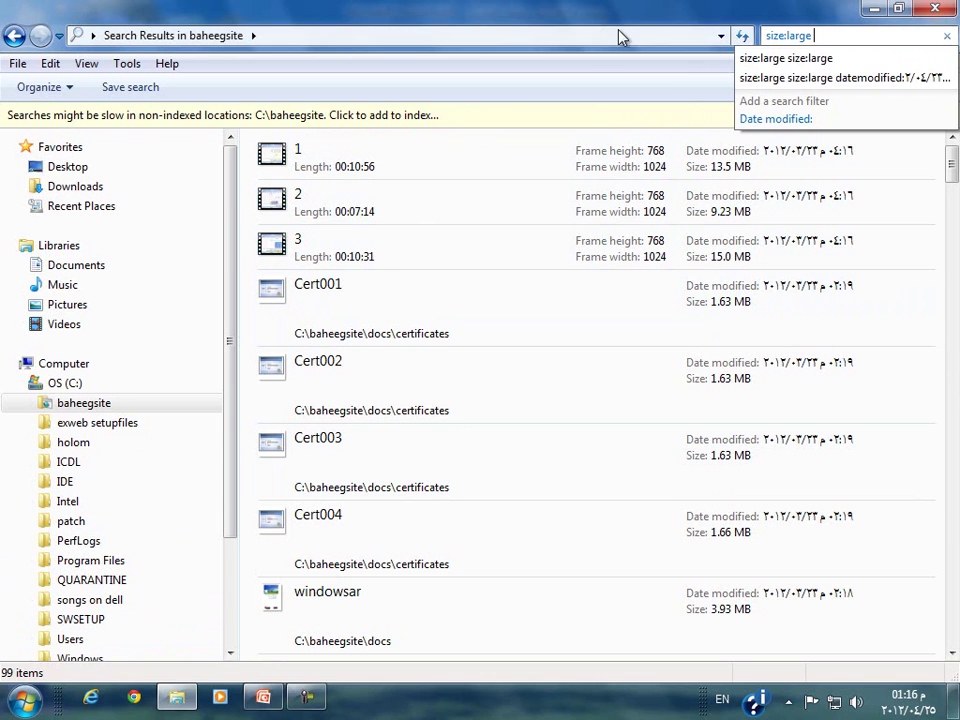
left_click(797, 36)
double_click(797, 36)
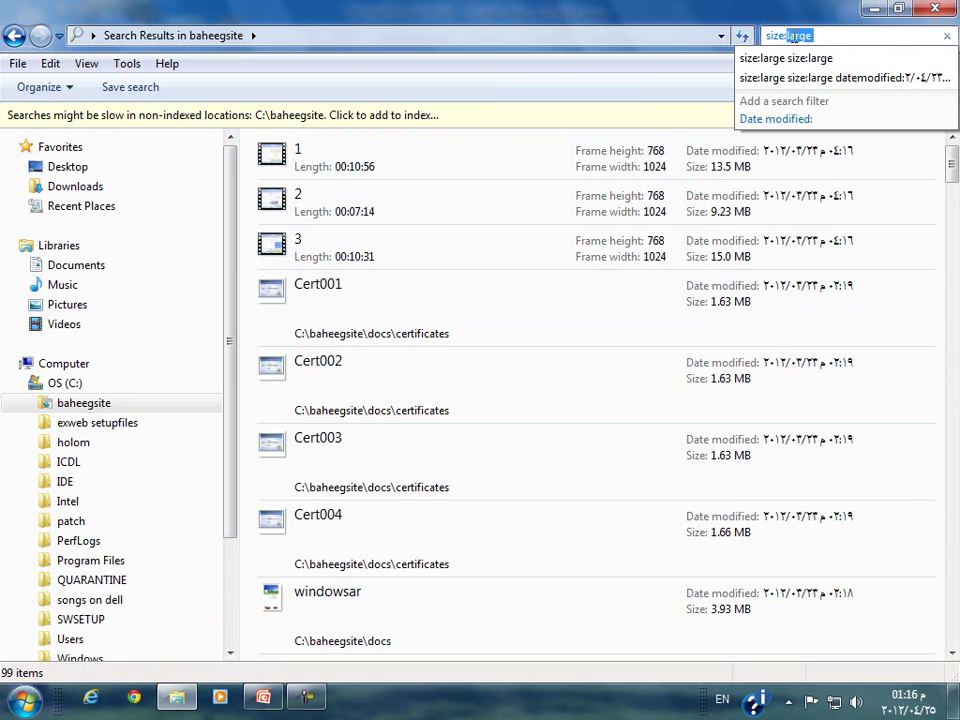
type("s")
key("BackSpace")
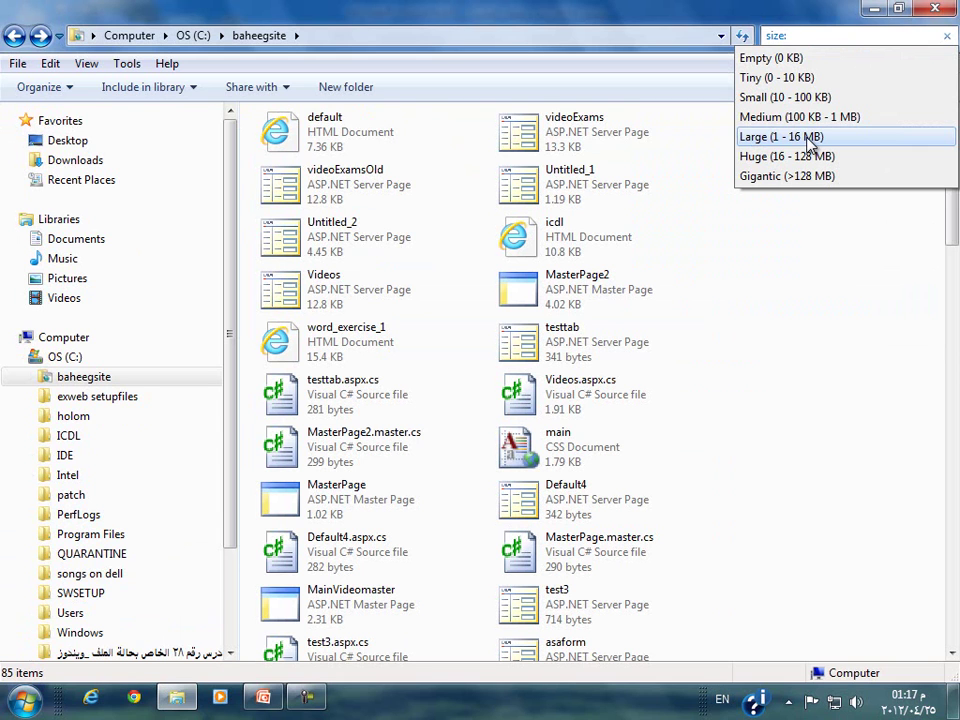
type("3")
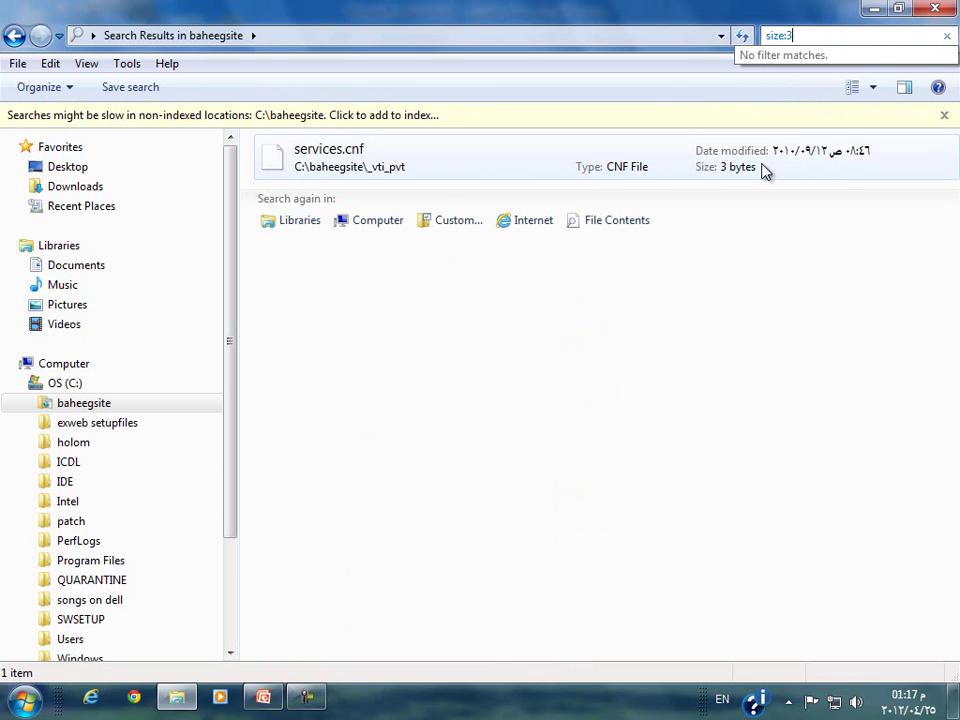
type("6")
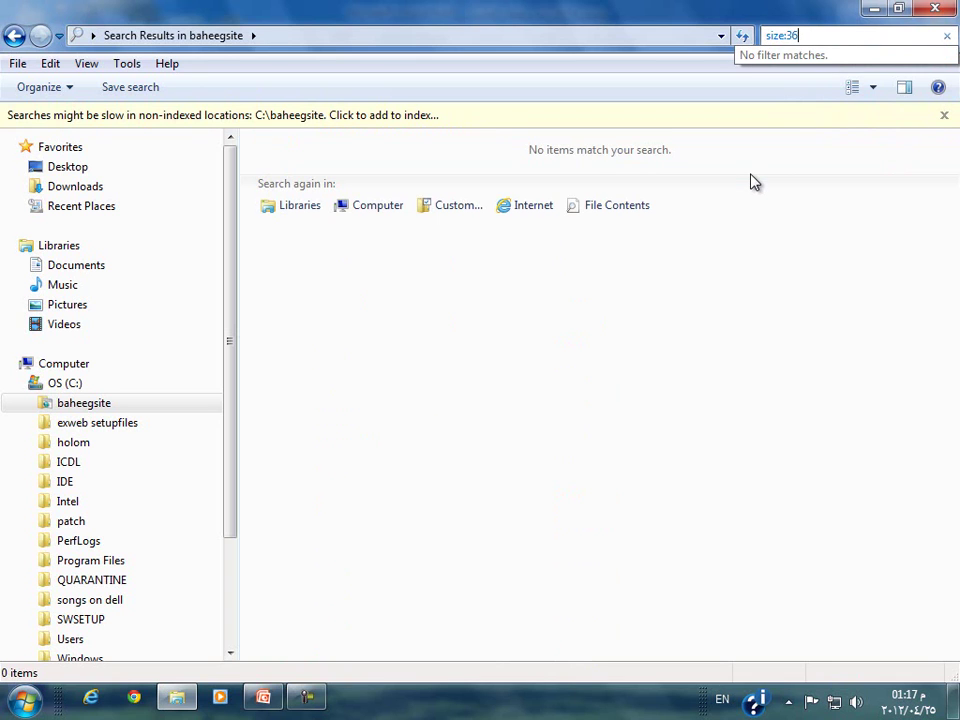
Try other values in the custom size search, including 30 and 35, and finish with size:30 kb
key("BackSpace")
type("0")
key("BackSpace")
key("BackSpace")
type("35")
key("BackSpace")
type("29")
key("BackSpace")
key("BackSpace")
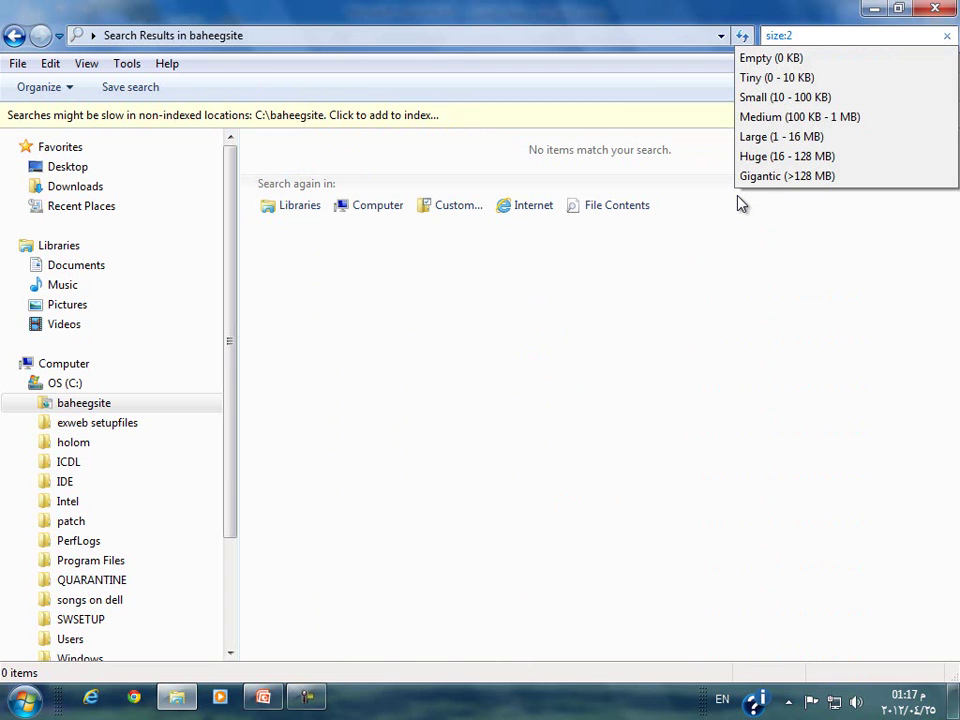
type("30 kb")
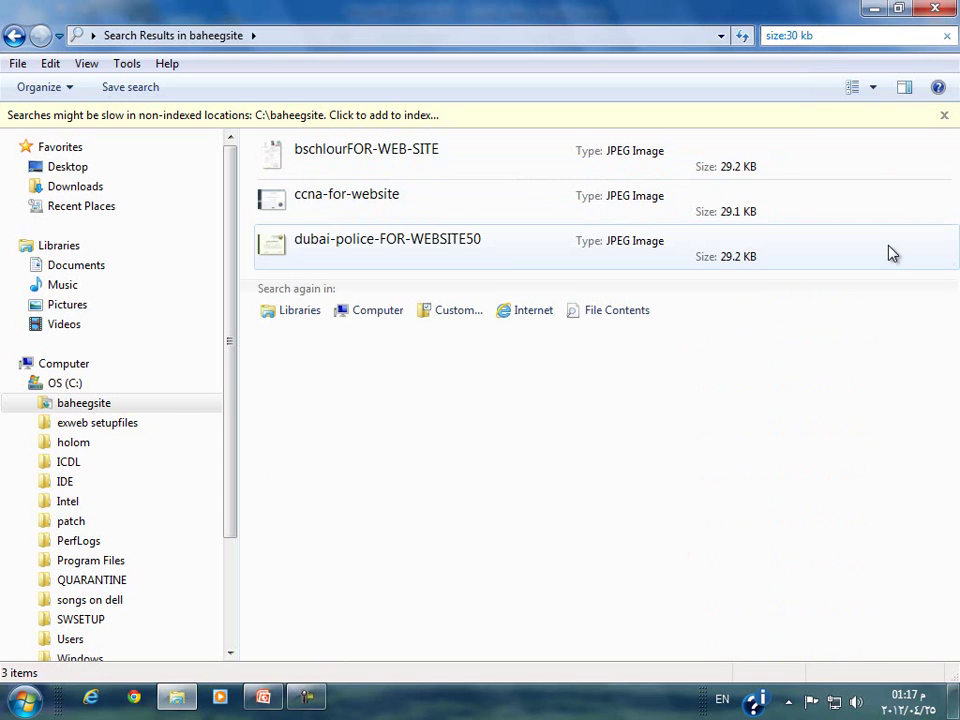
Replace the exact size search with one for files larger than 30 KB, using size:>30kb
key("BackSpace")
key("BackSpace")
key("BackSpace")
key("BackSpace")
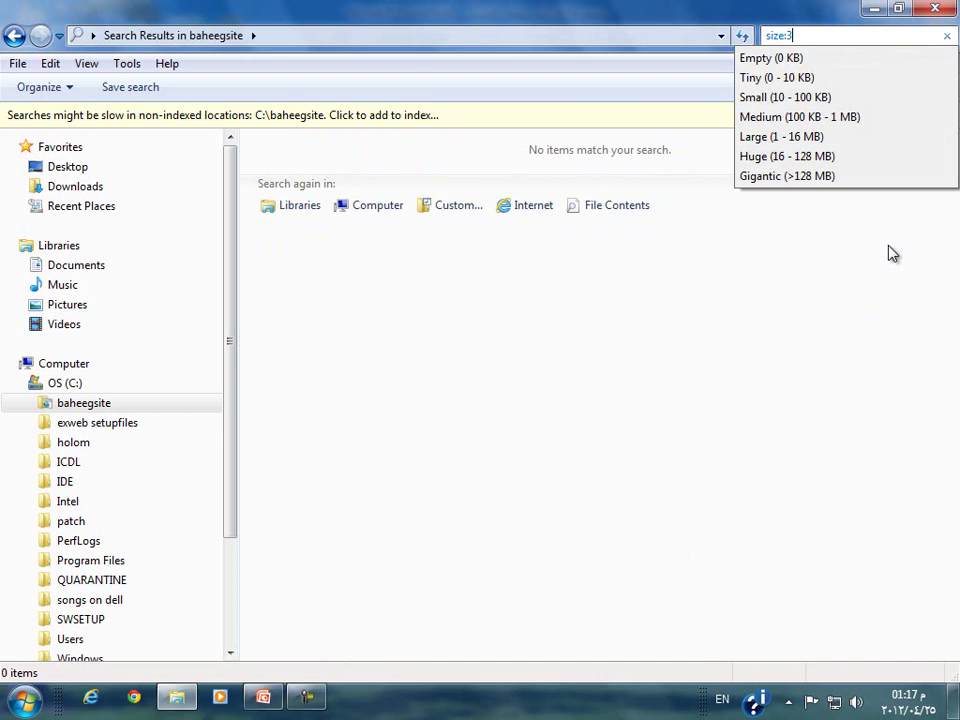
key("BackSpace")
key("BackSpace")
type(":>")
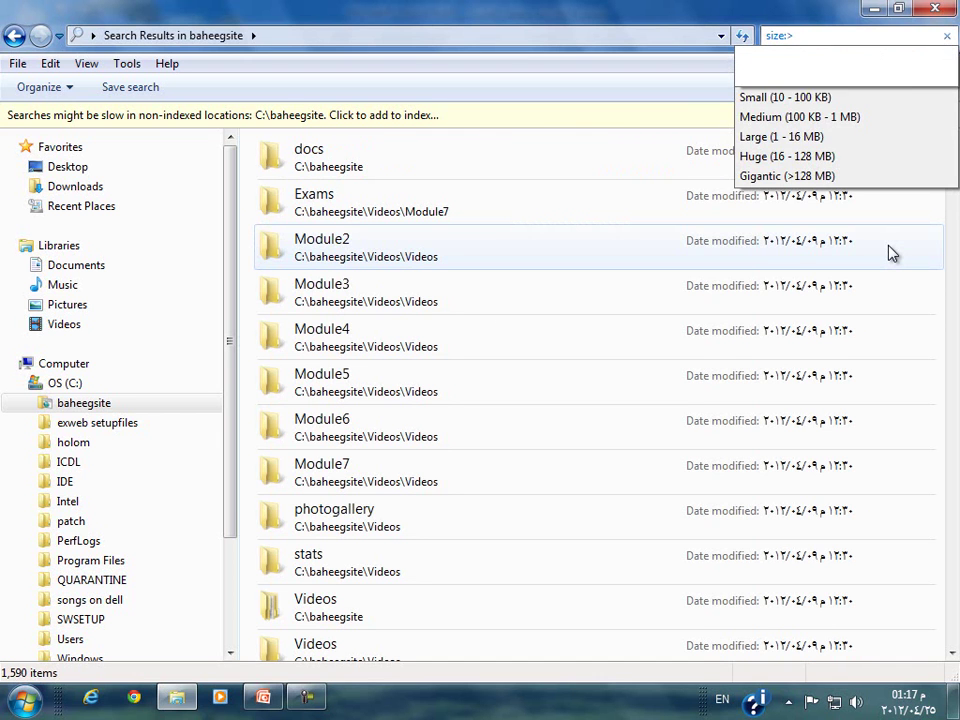
type("30")
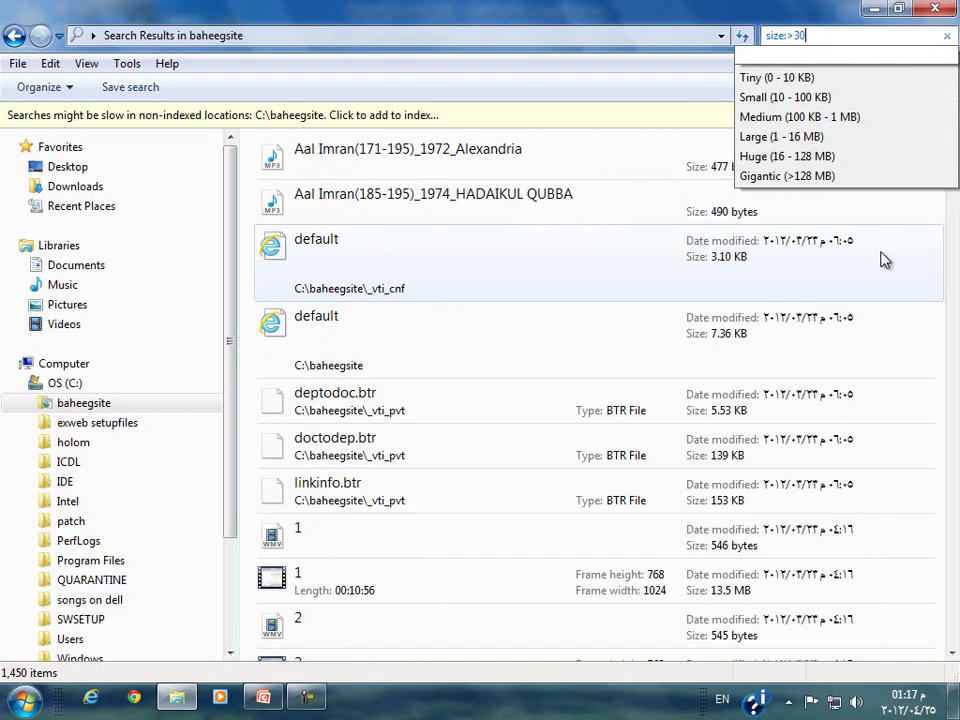
type("kb")
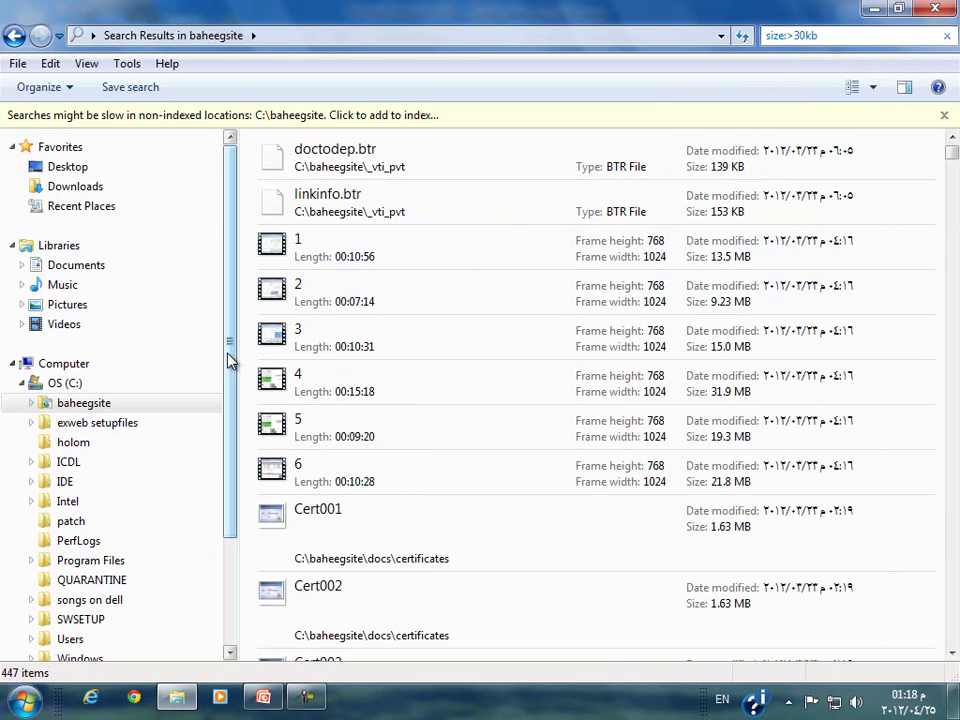
Clear the size:>30kb search and filter the folder for small files of 10 - 100 KB
left_click(818, 35)
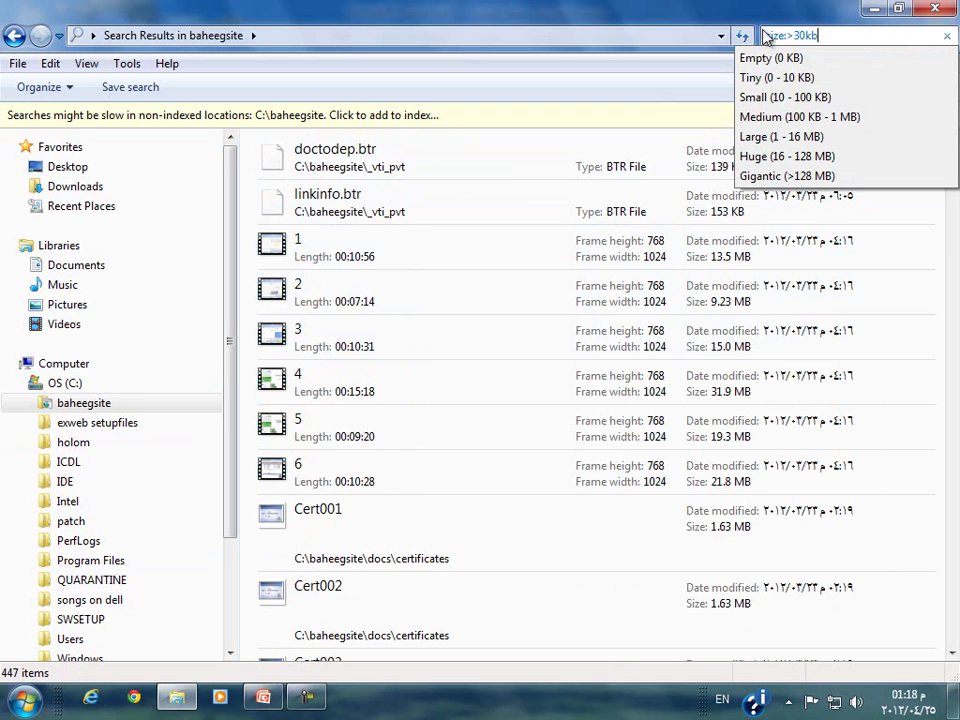
left_click(804, 38)
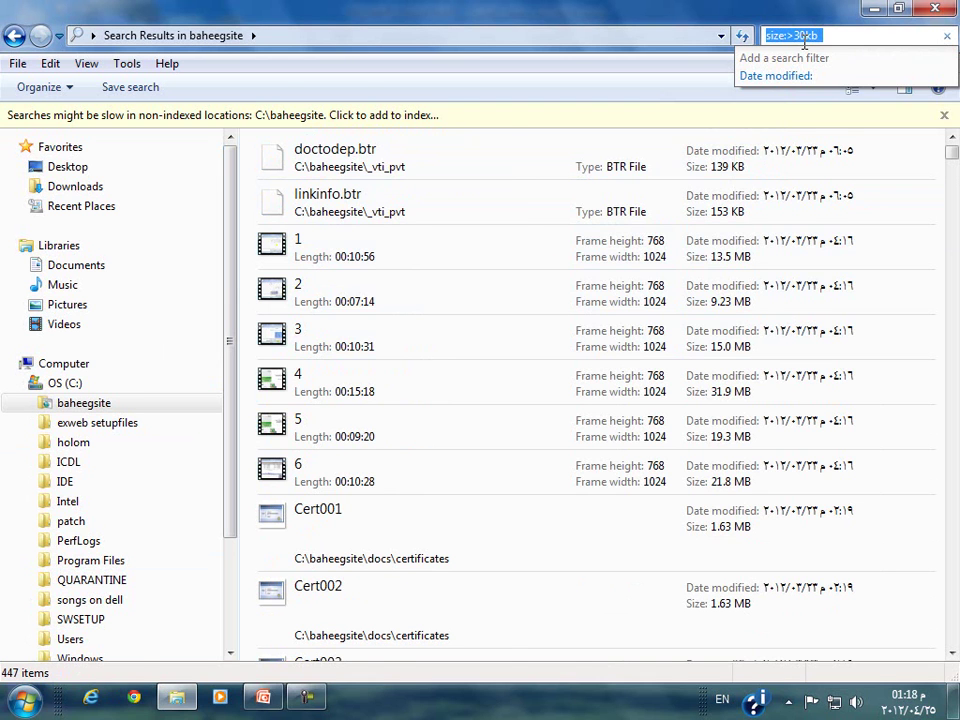
key("BackSpace")
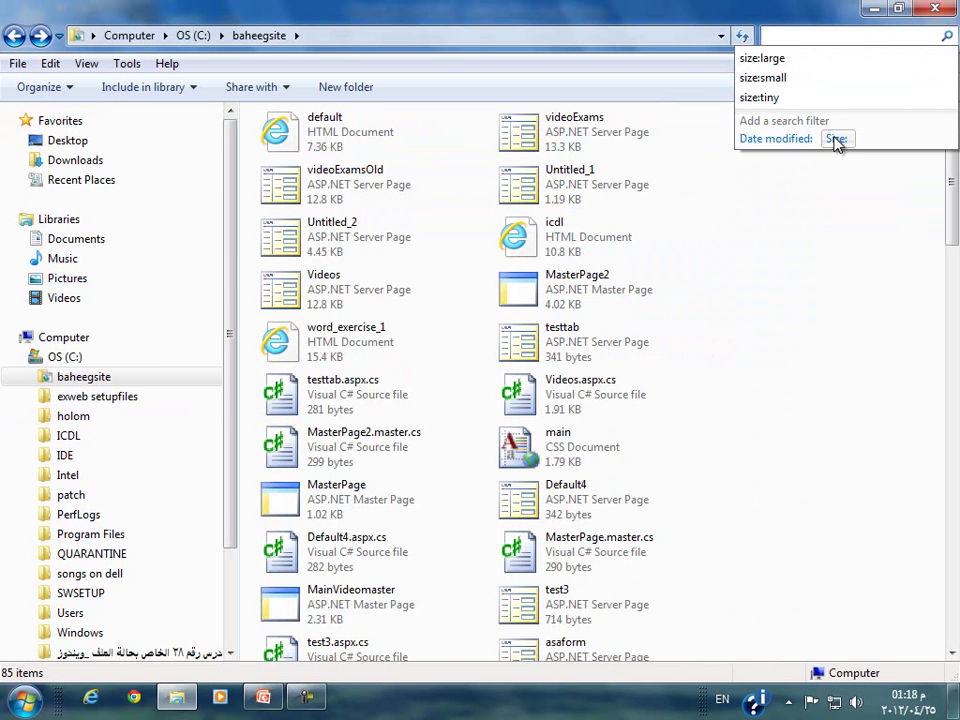
left_click(836, 139)
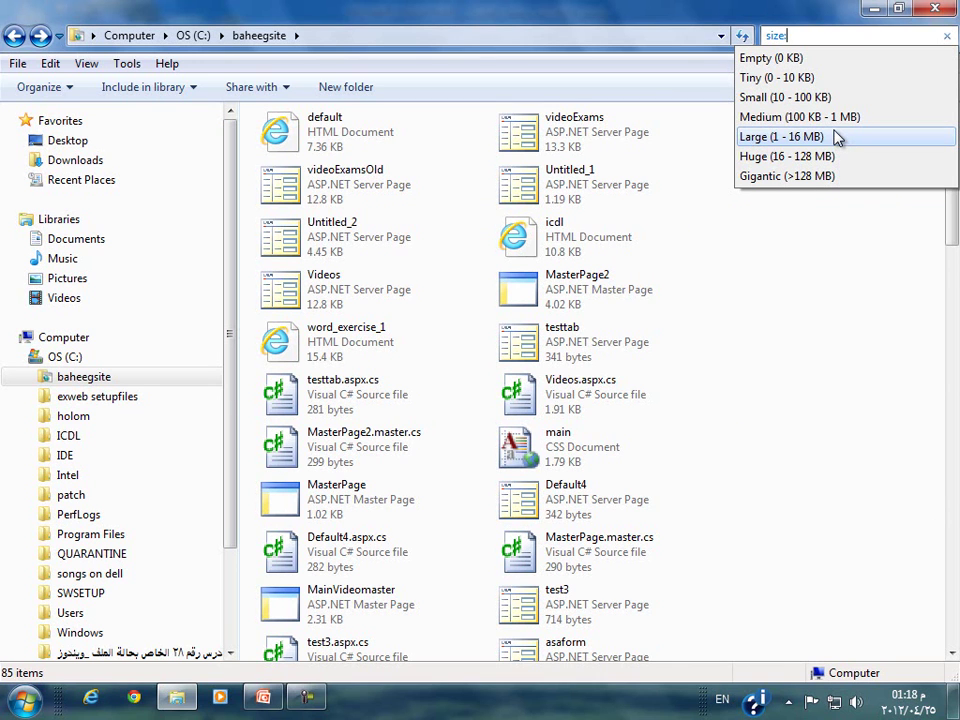
left_click(791, 99)
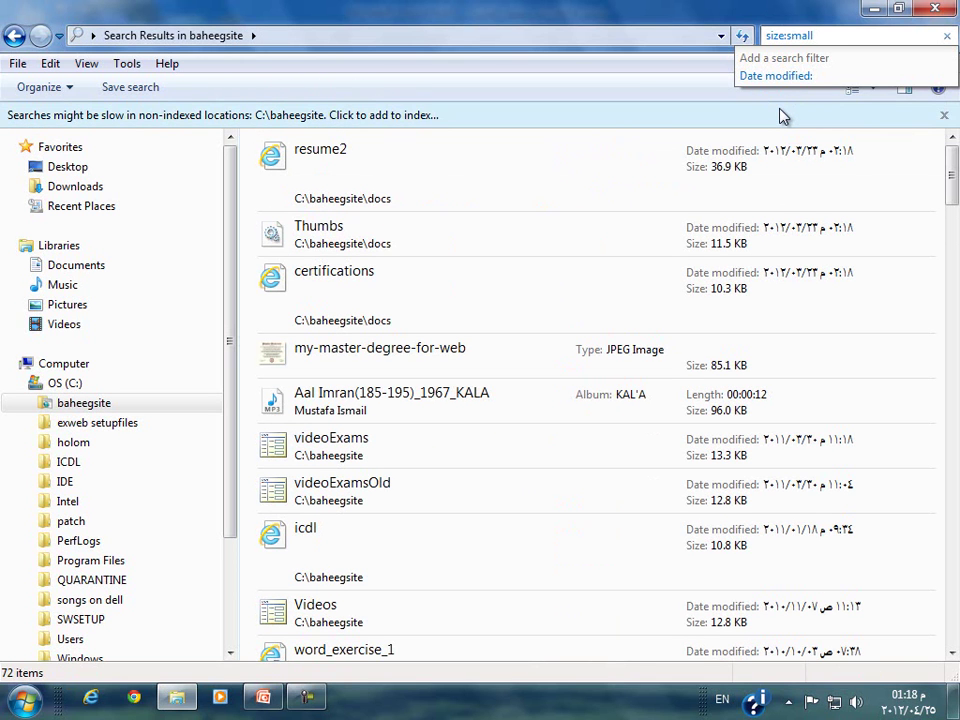
Clear the small-file filter and search by modification date, using 2012/04/09 first and A long time ago second
left_click(830, 36)
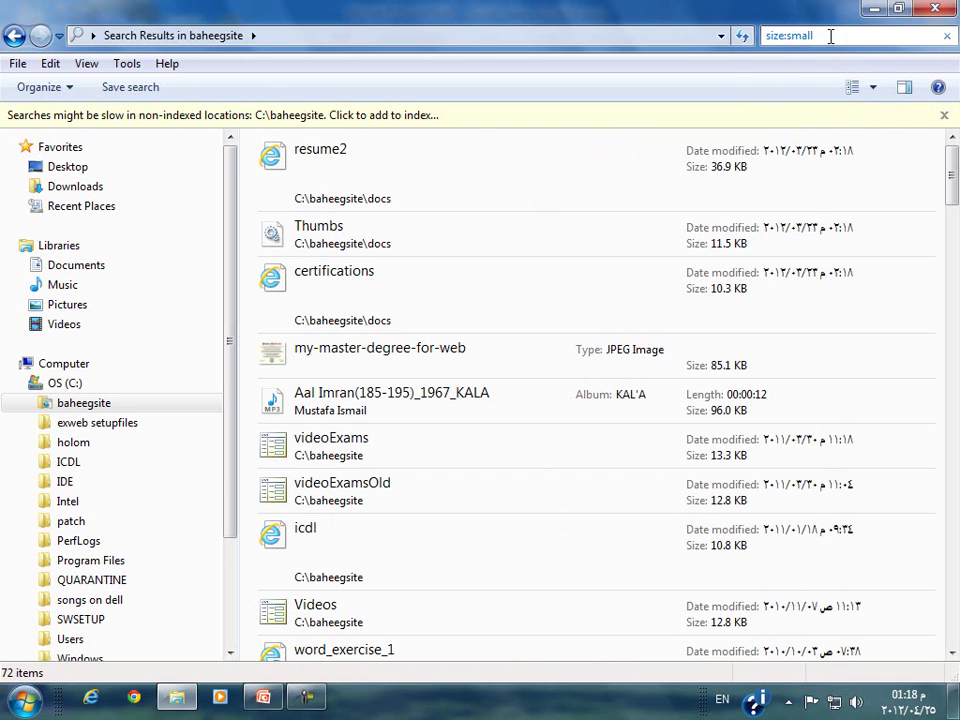
double_click(768, 35)
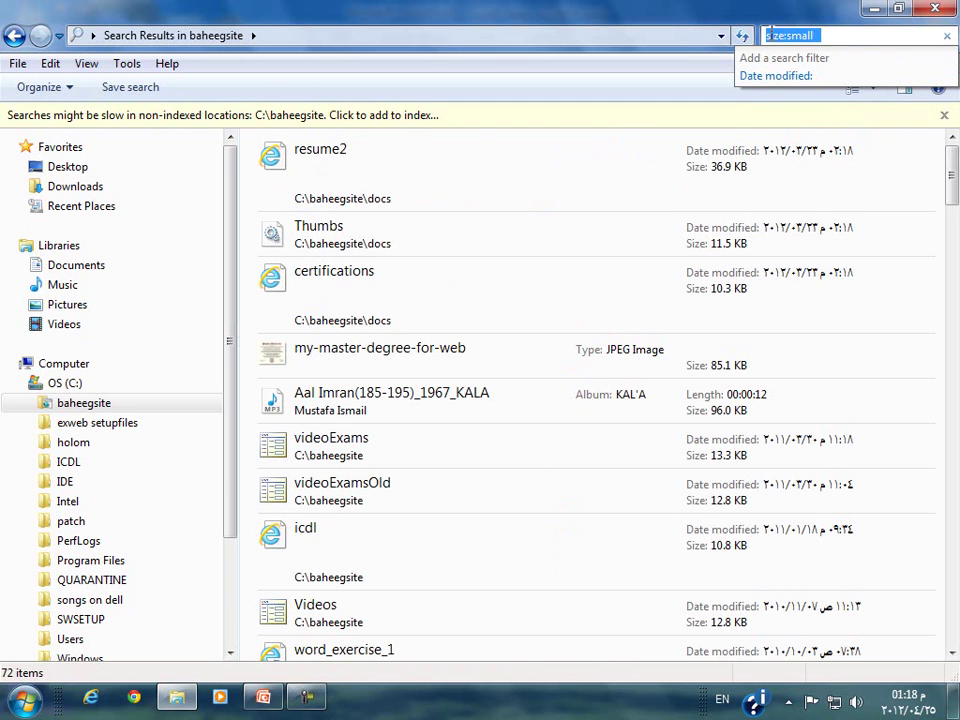
key("BackSpace")
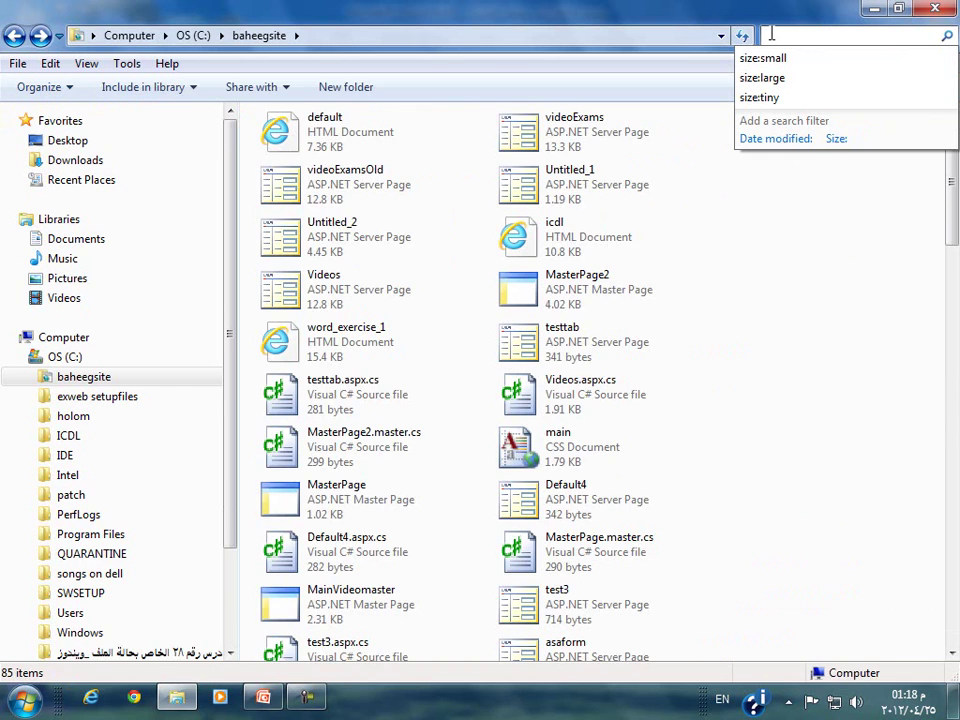
left_click(776, 138)
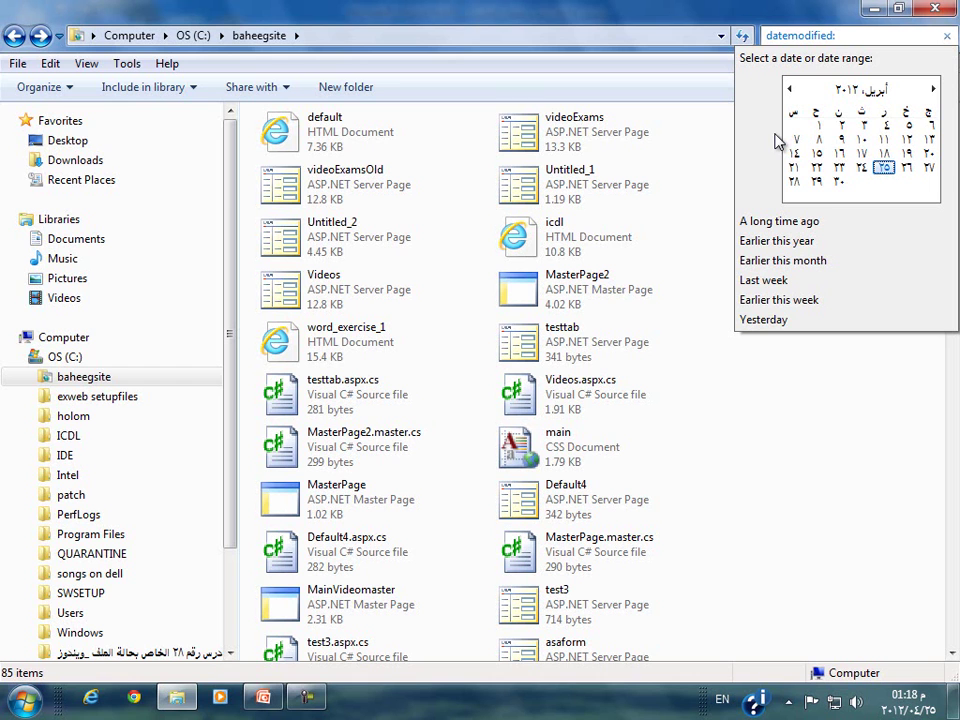
left_click(840, 140)
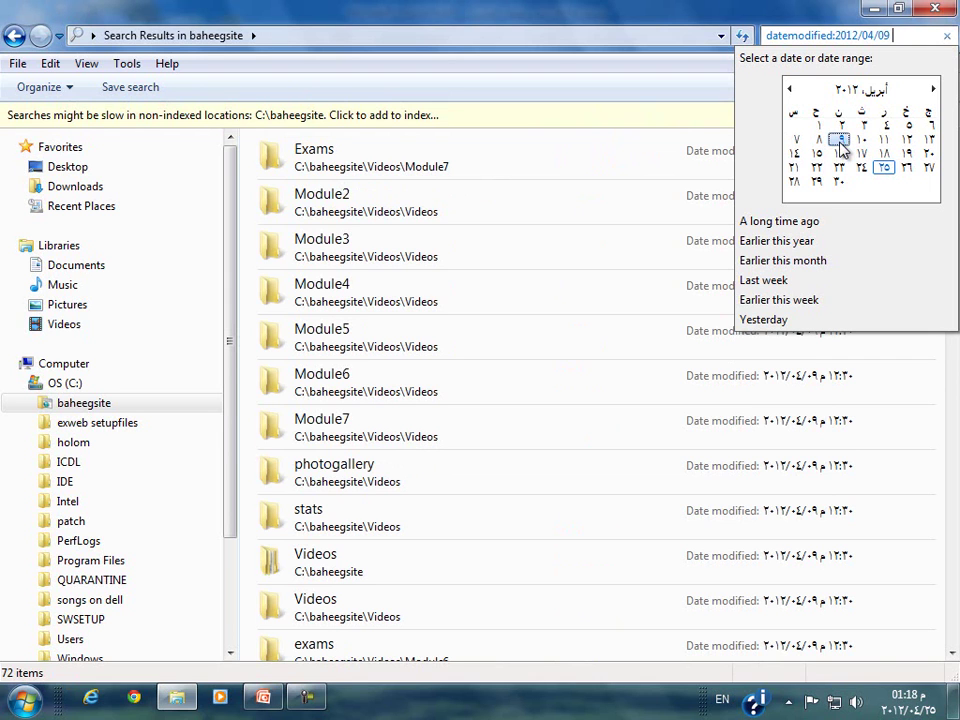
left_click(808, 224)
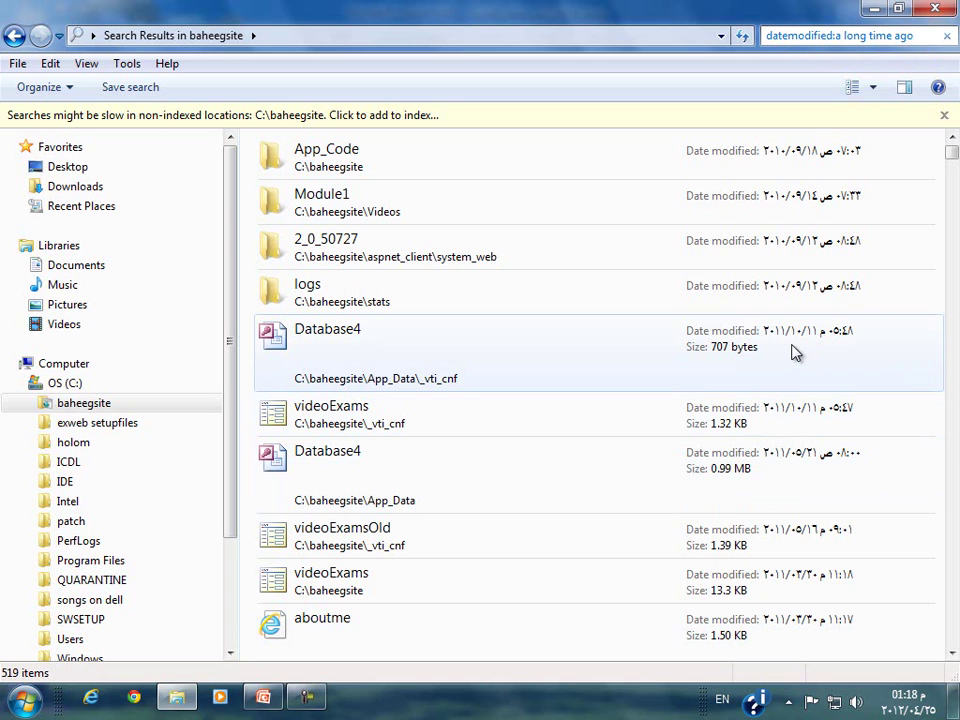
Clear the date filter and search the folder for files modified earlier this year
left_click(926, 35)
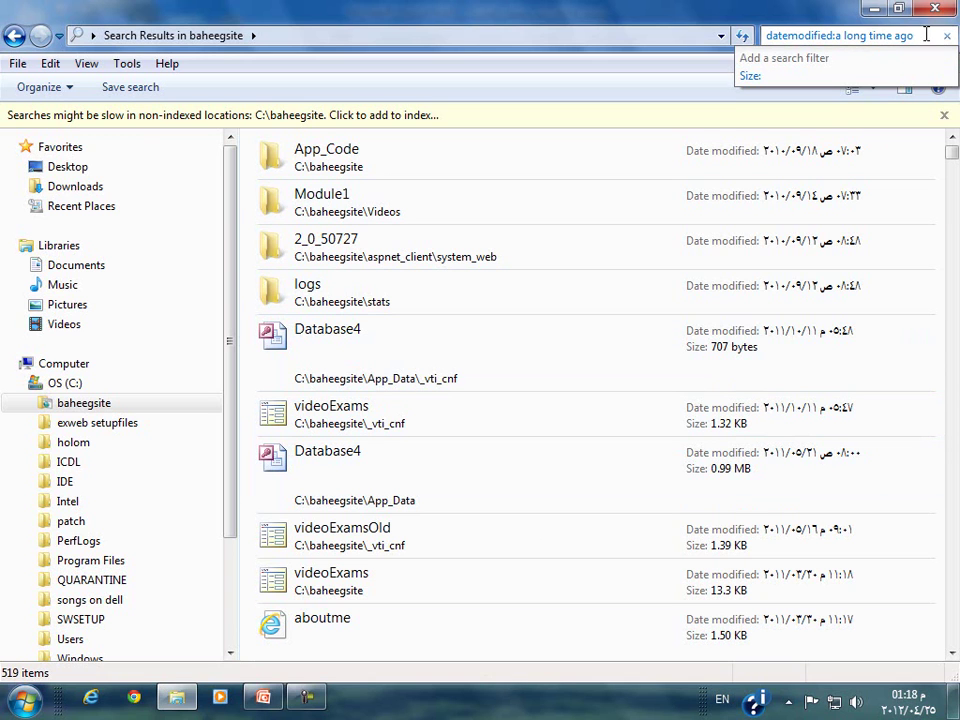
triple_click(788, 37)
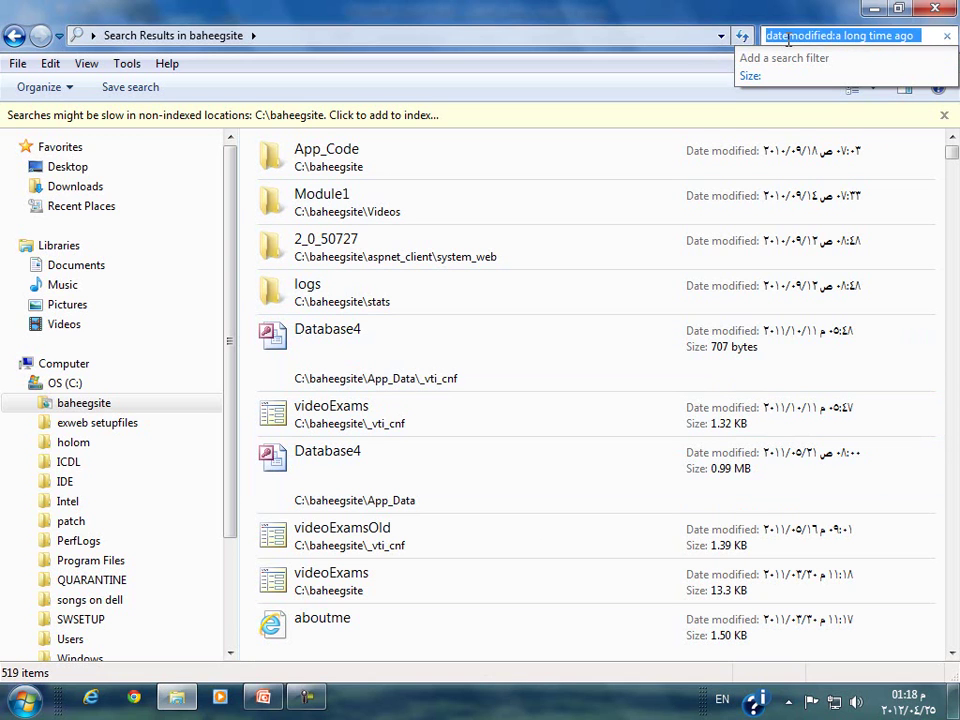
key("BackSpace")
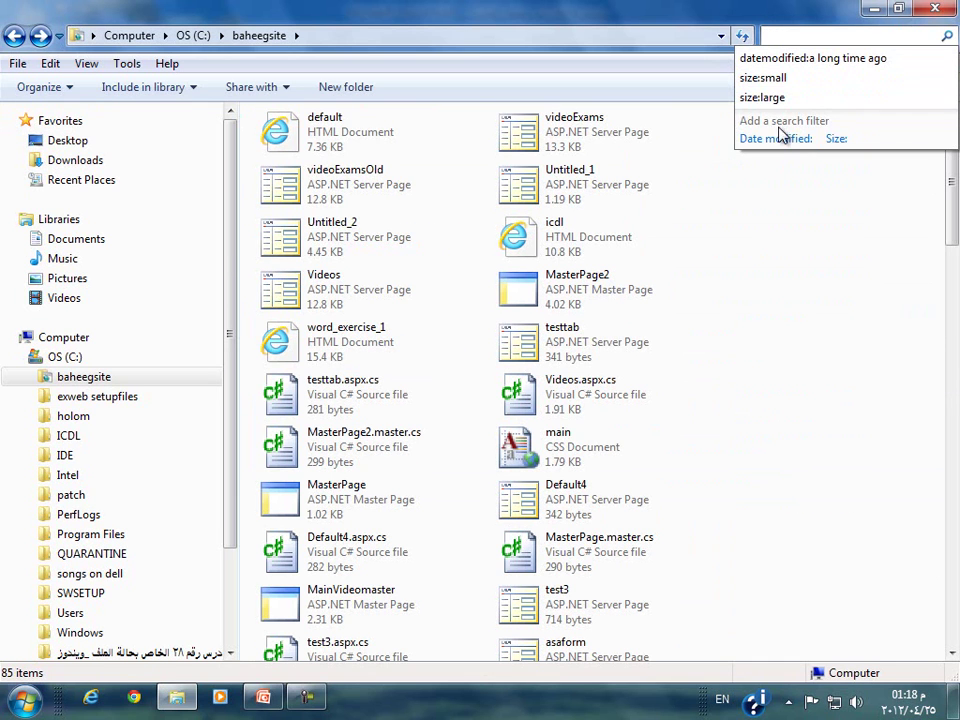
left_click(778, 140)
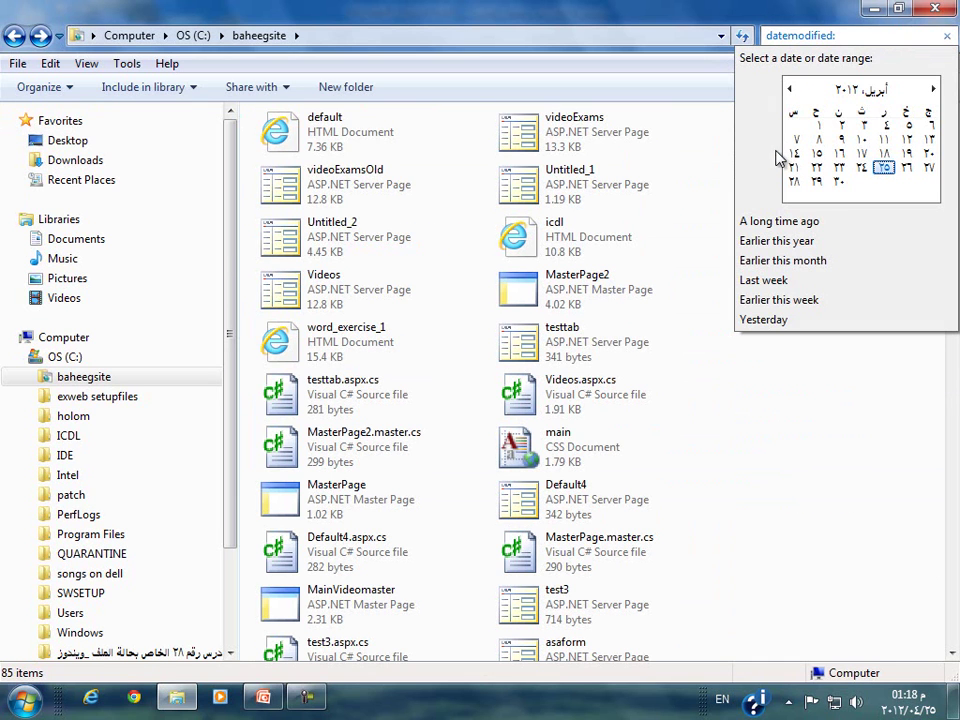
left_click(778, 243)
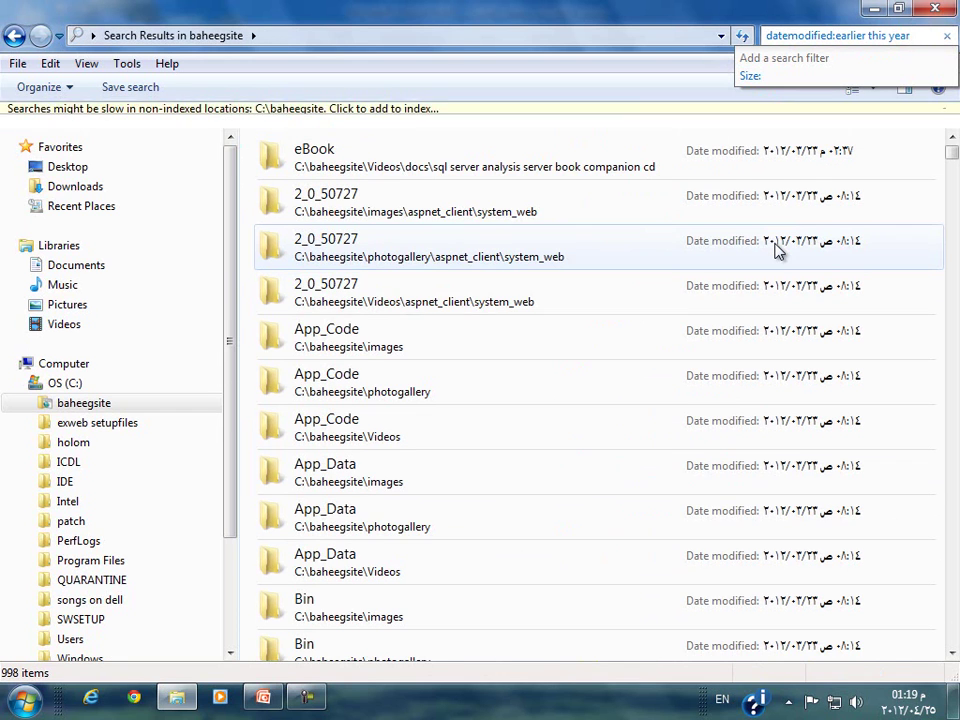
Replace the date filter with a search for files modified last week, and close the search results window
left_click_drag(926, 36, 745, 40)
key("BackSpace")
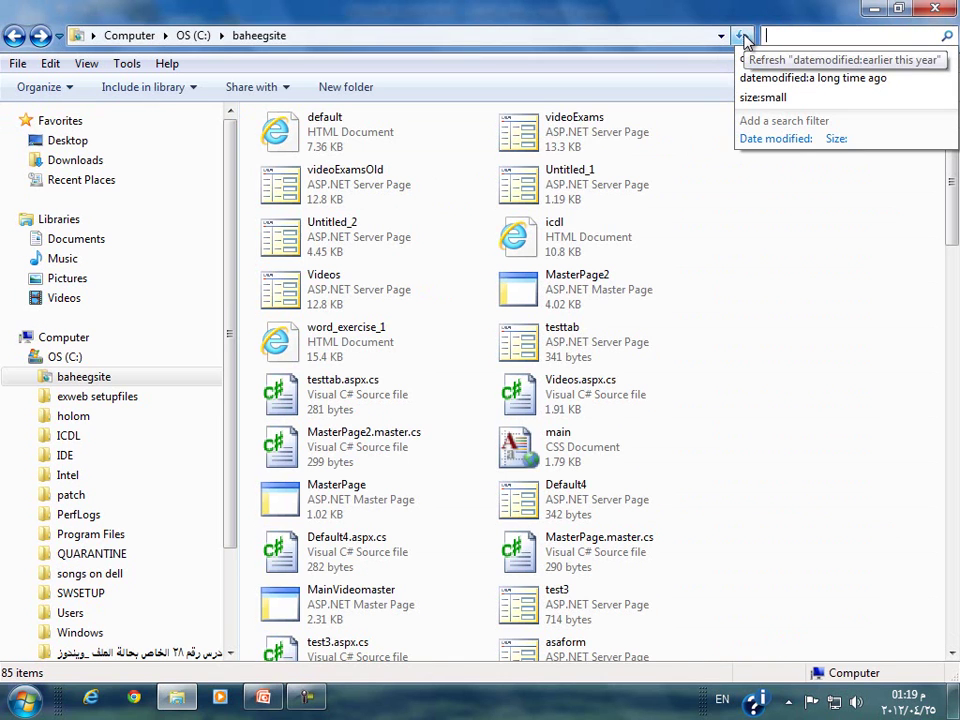
left_click(753, 141)
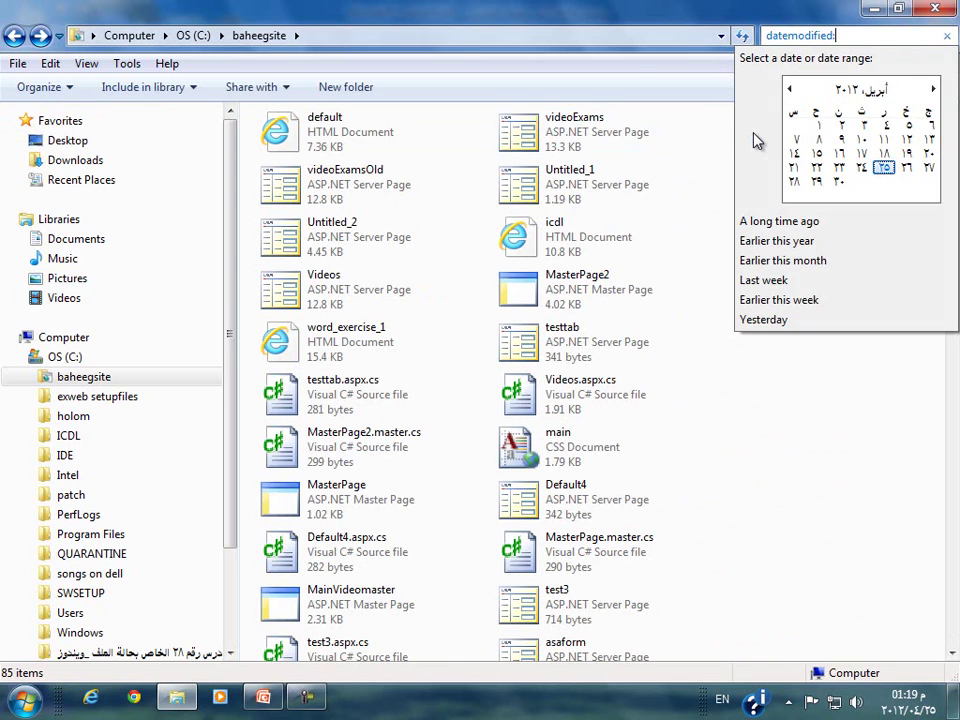
left_click(783, 285)
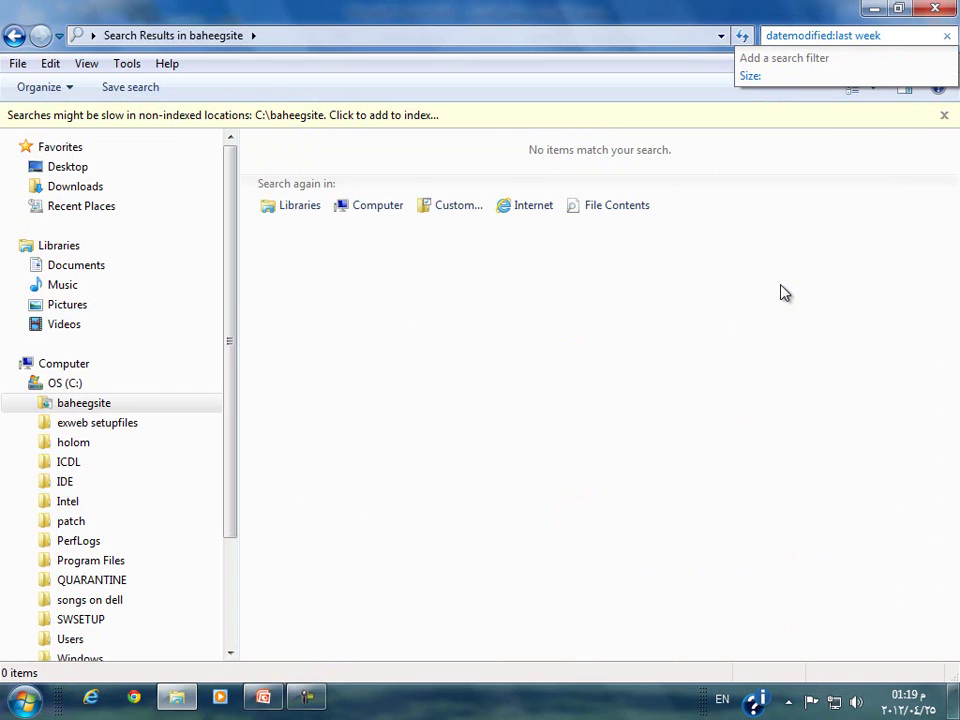
left_click(784, 285)
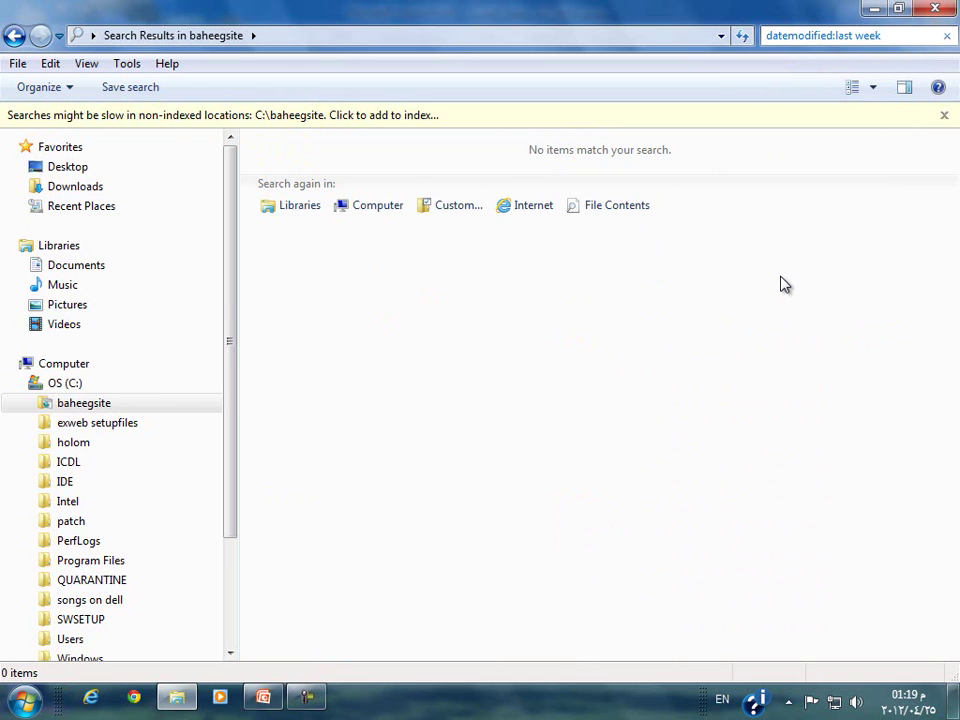
left_click(938, 9)
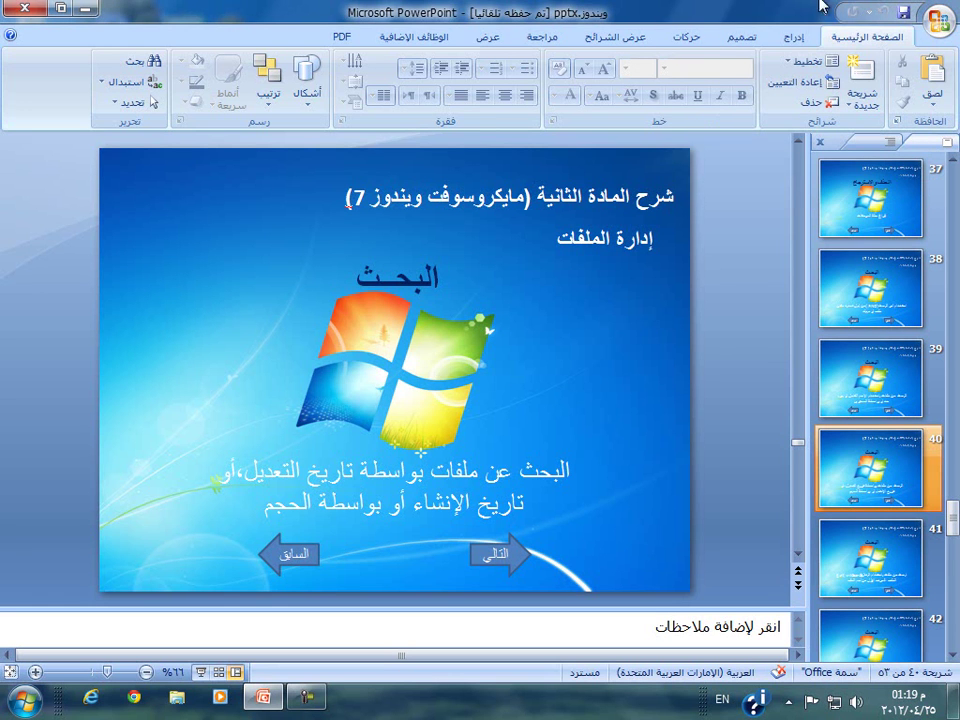